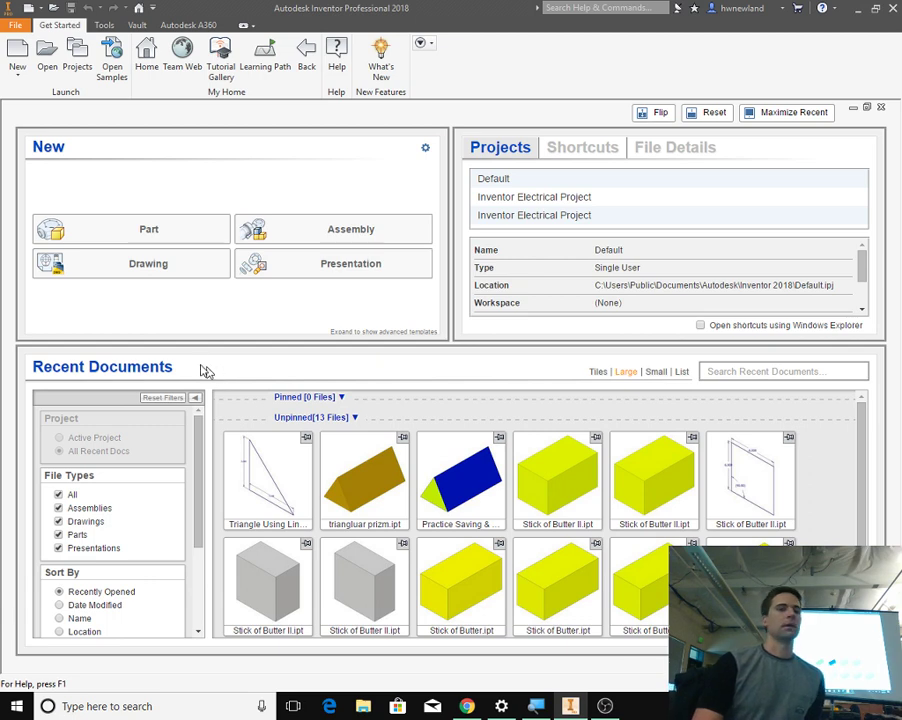
- Create a new part and choose the Period 1 folder inside Intro to Autodesk as its save location
click(167, 234)
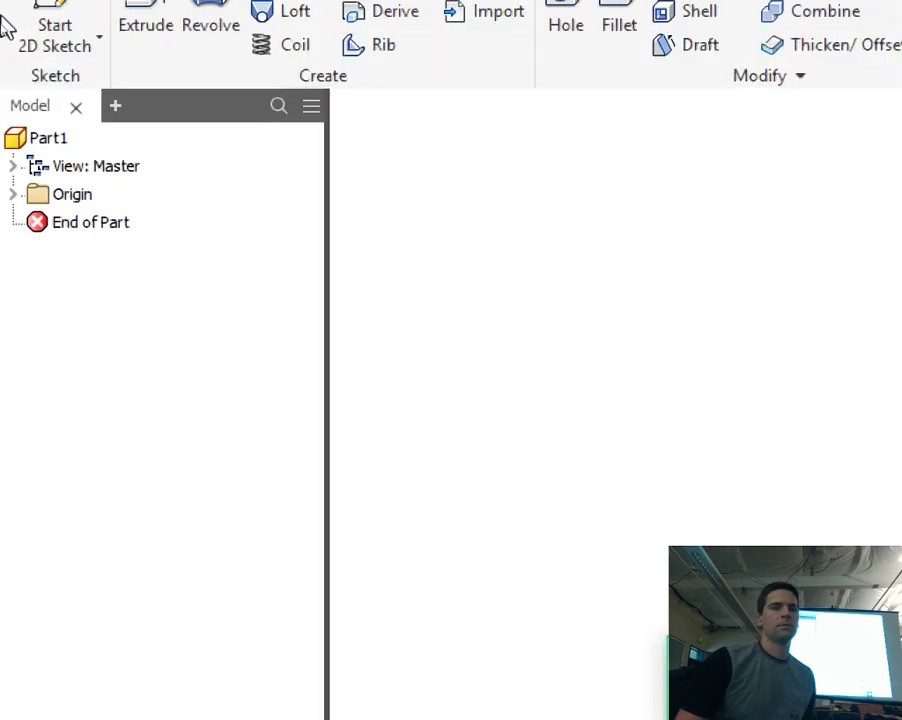
click(28, 29)
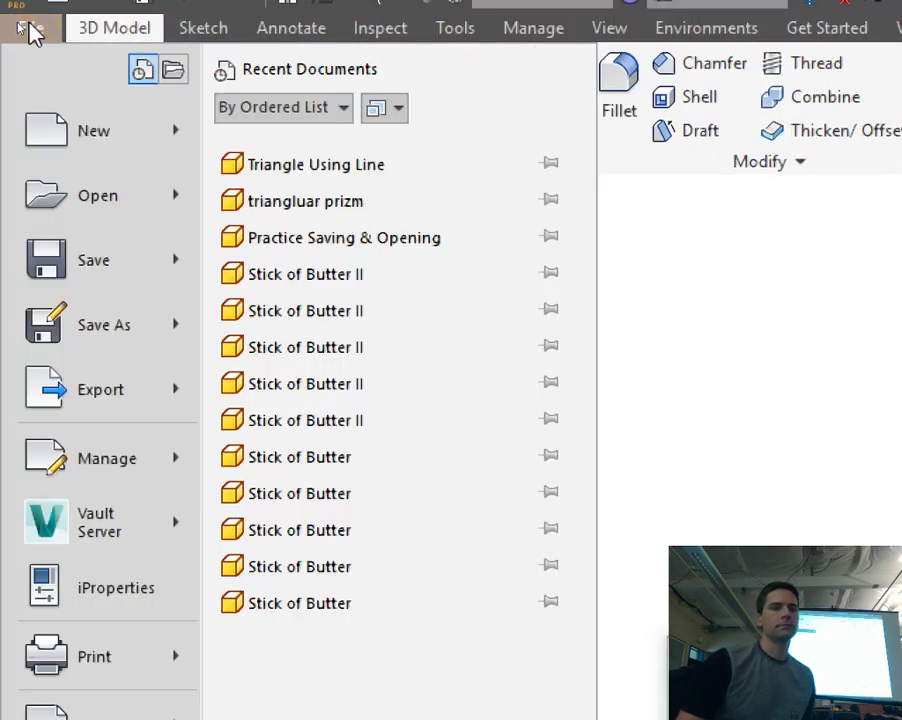
click(133, 345)
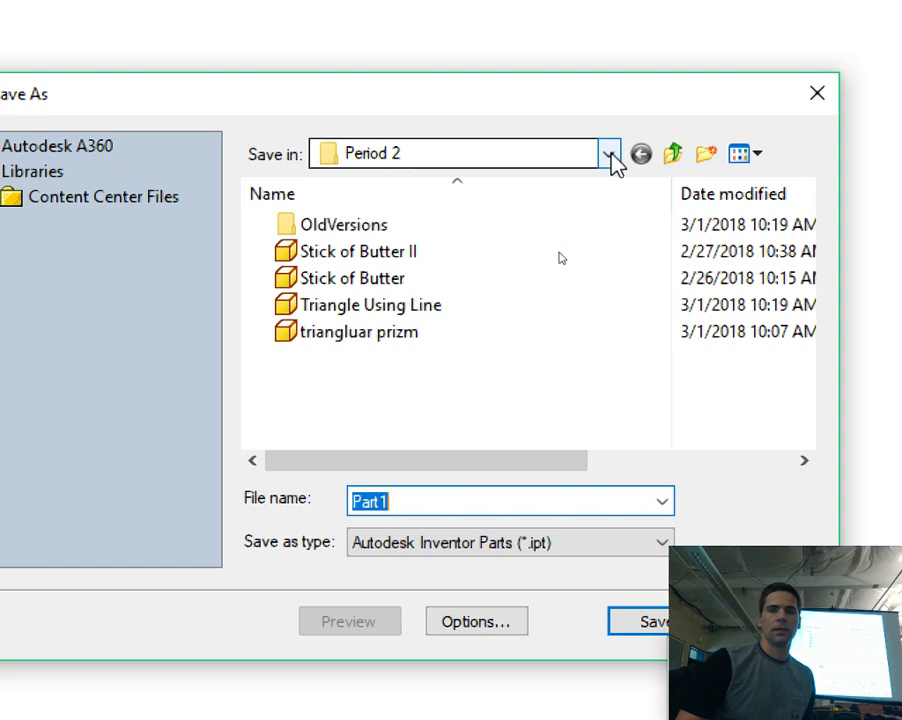
click(609, 155)
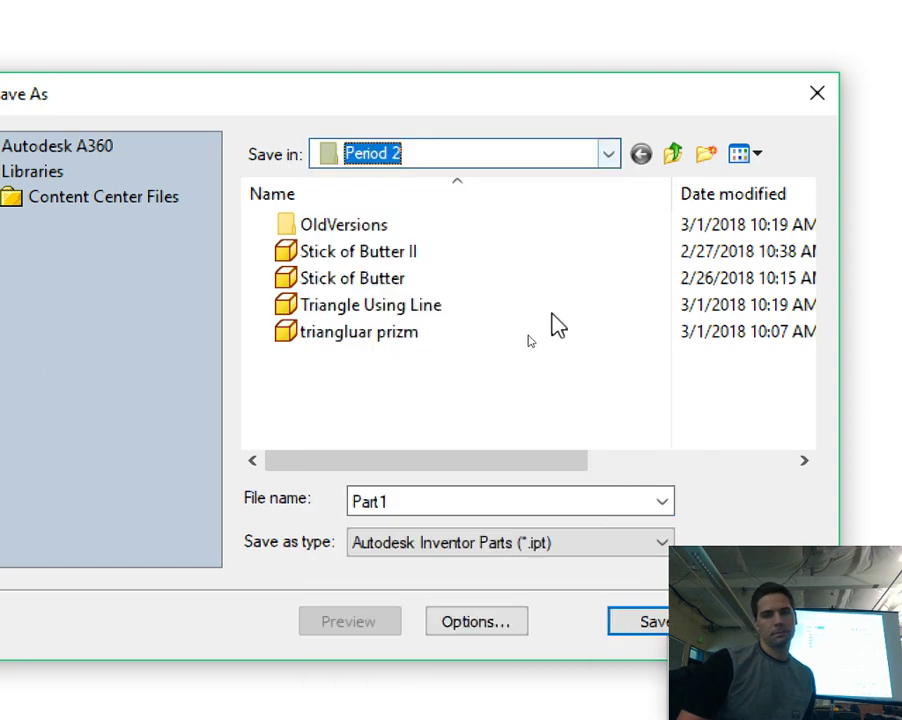
click(609, 155)
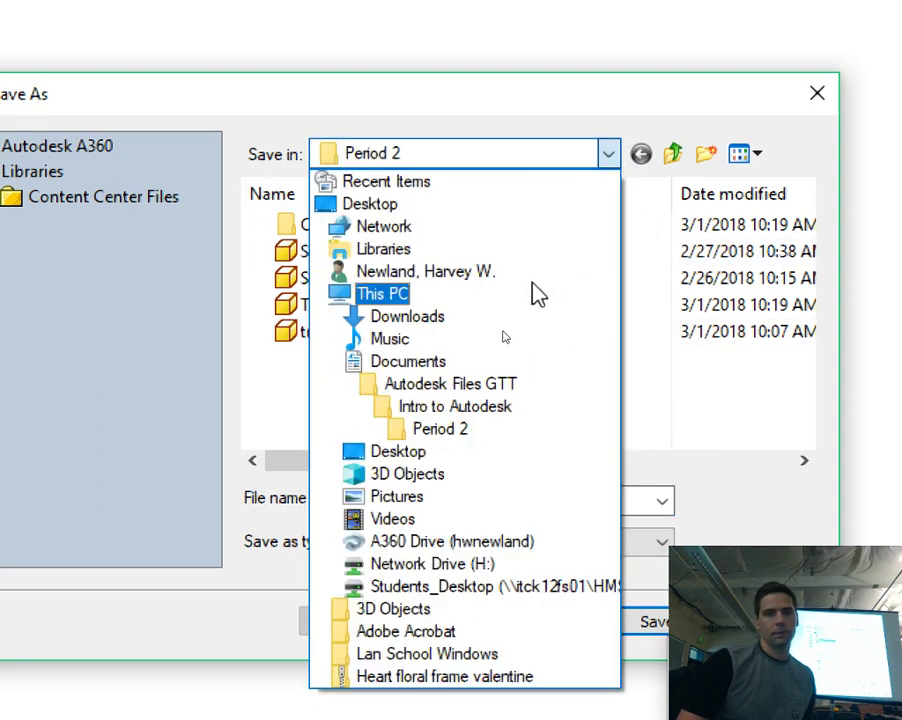
click(455, 406)
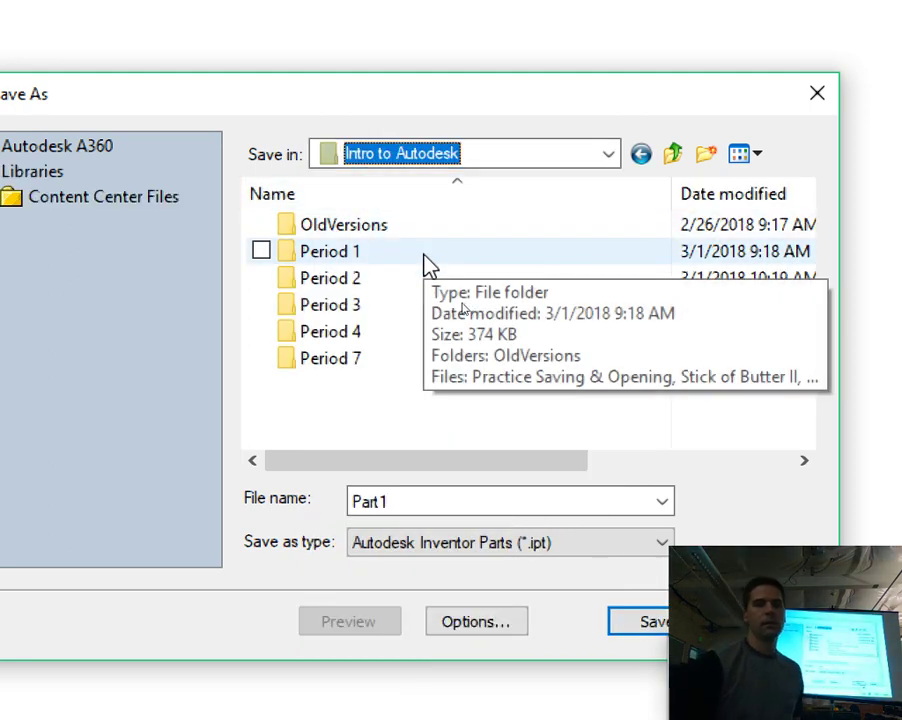
double_click(316, 262)
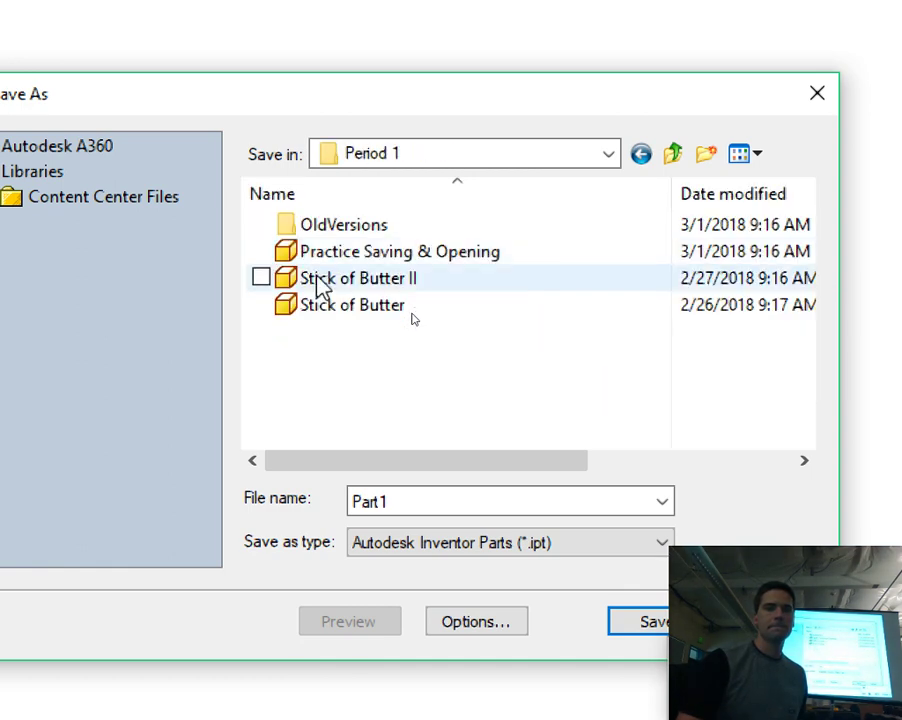
- Name the part file Torus, save it, and close the screen magnifier
double_click(426, 502)
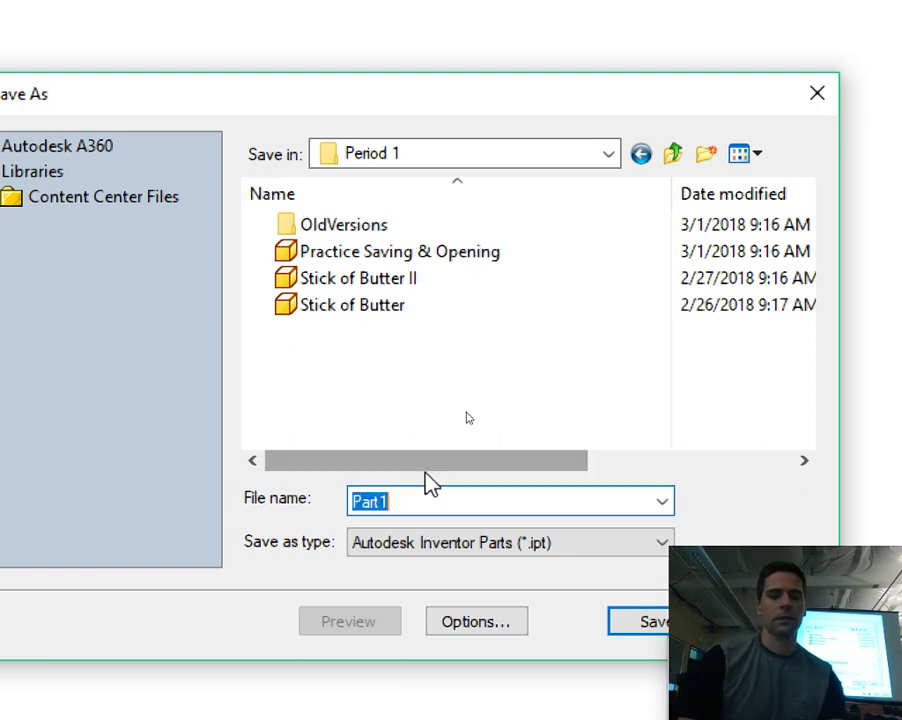
text(Torus)
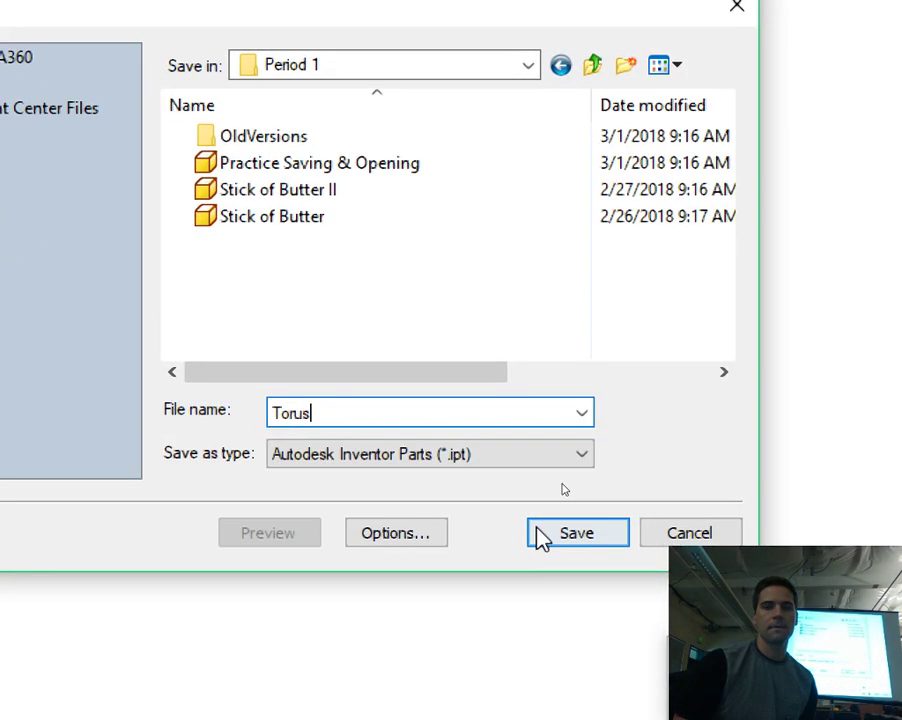
click(576, 537)
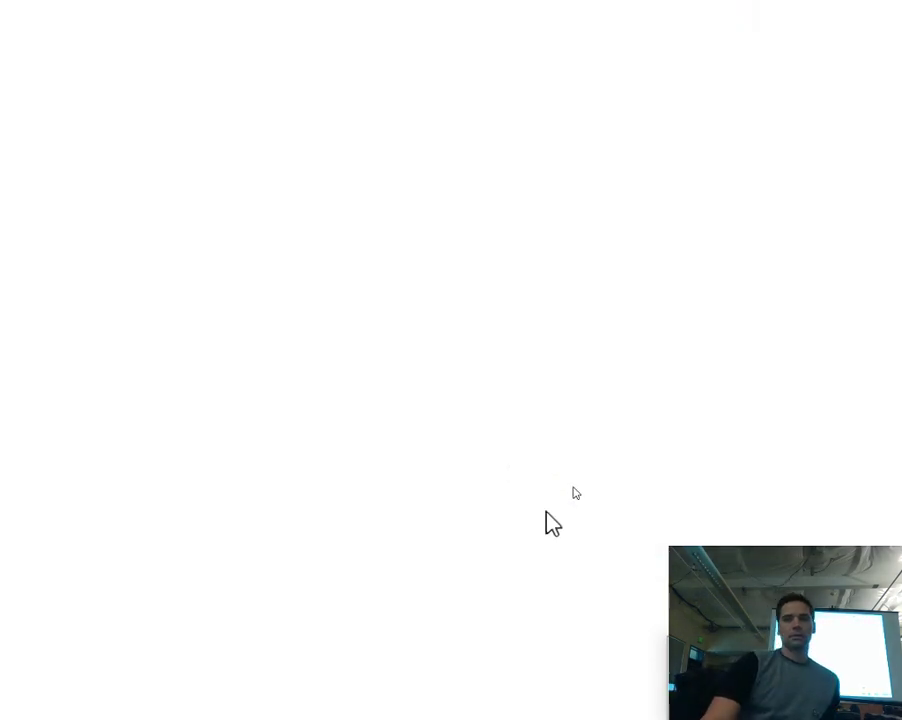
click(640, 572)
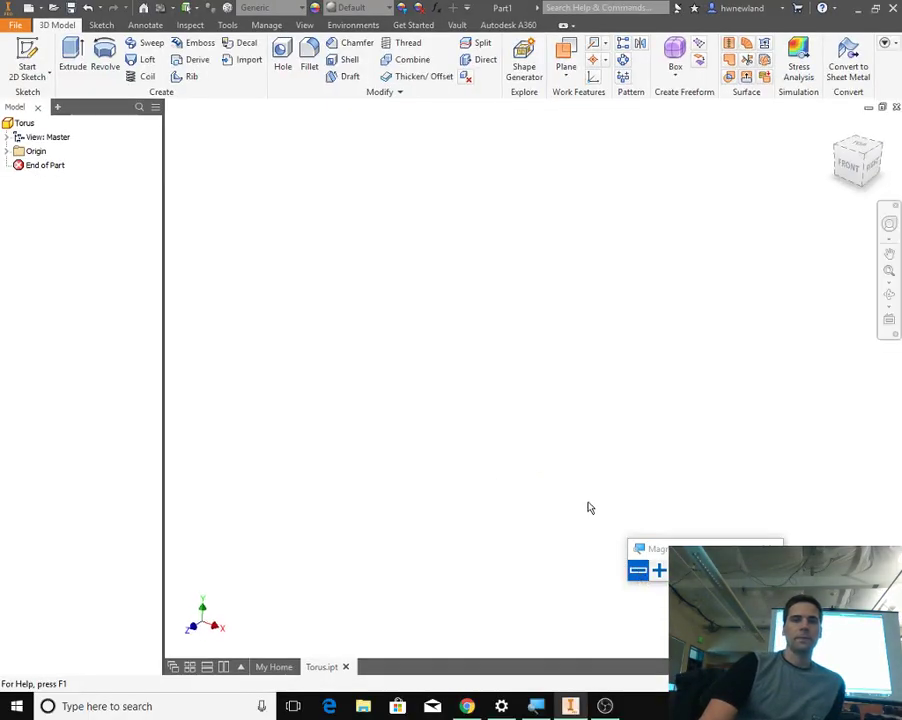
click(774, 549)
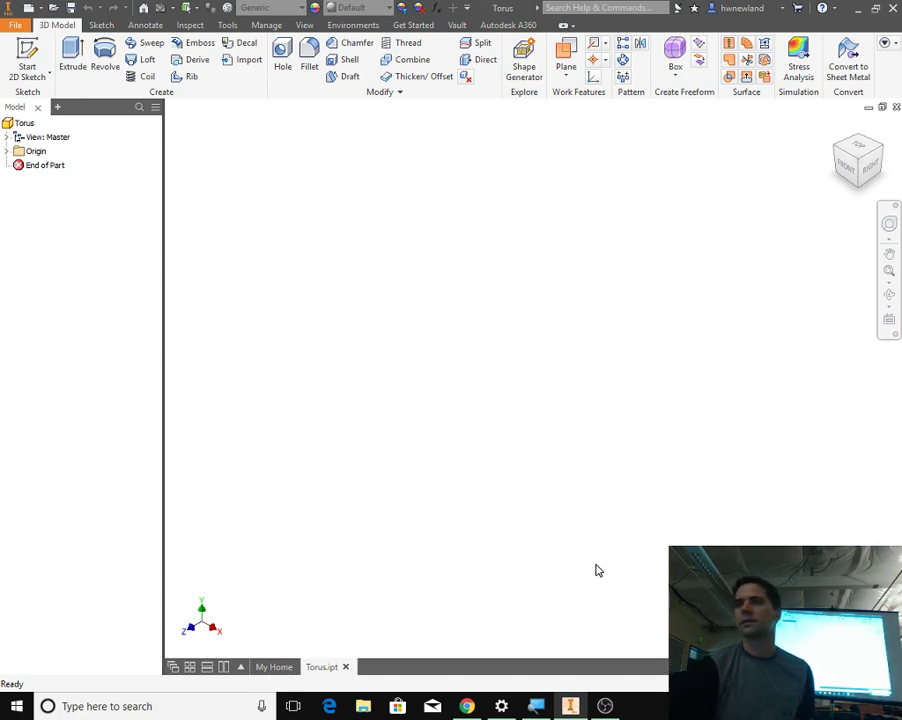
- Start a 2D sketch on the XY plane and draw a 10 in vertical line upward from the horizontal axis, just right of the origin
click(29, 55)
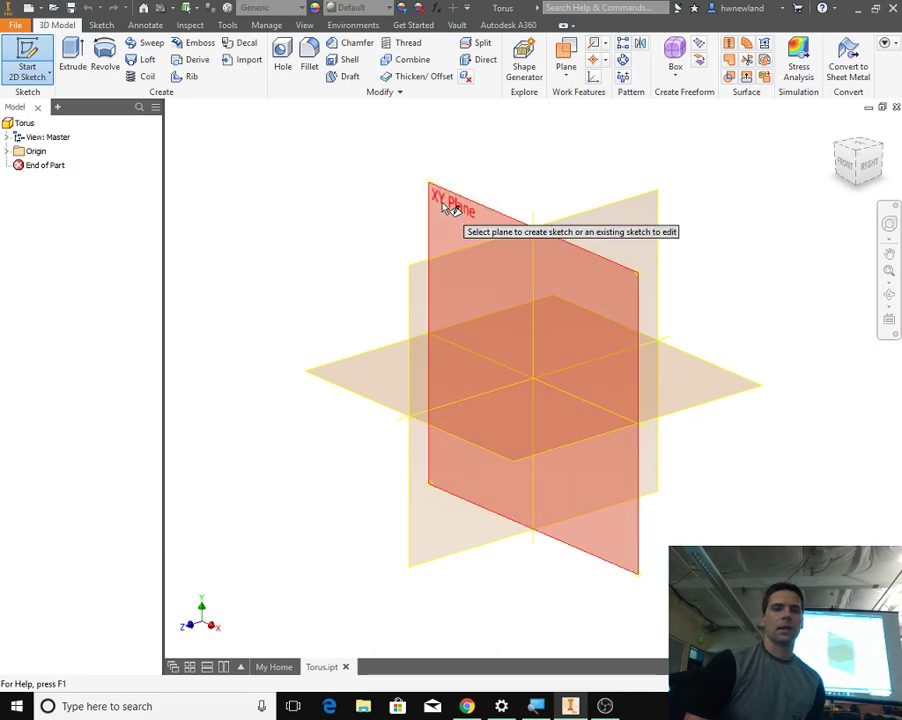
click(446, 205)
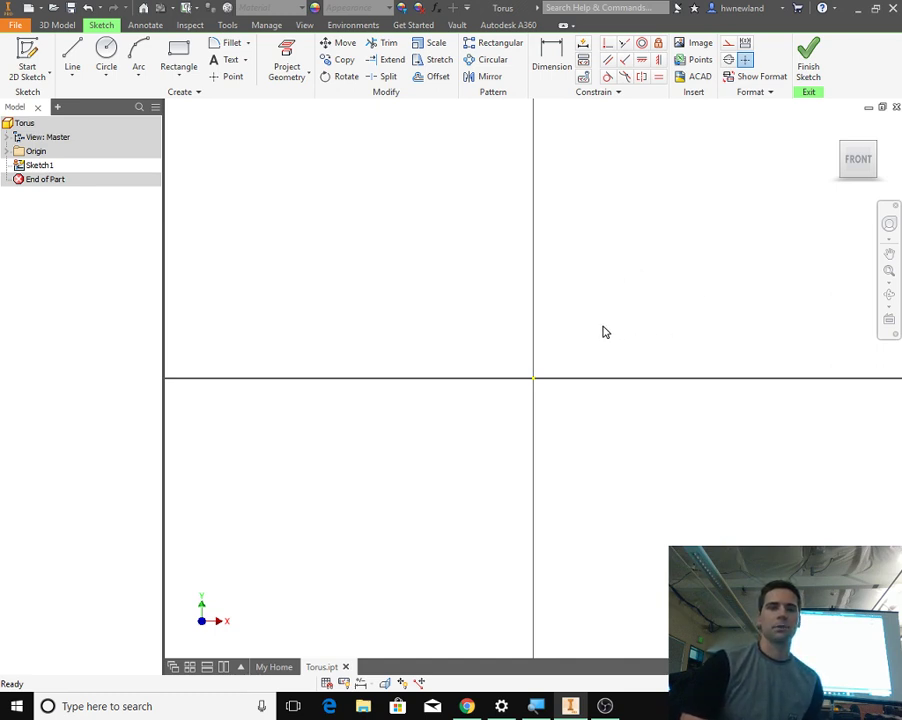
key(F2)
mouse_move(603, 327)
mouse_down()
mouse_move(541, 352)
mouse_move(393, 447)
mouse_move(306, 527)
mouse_up()
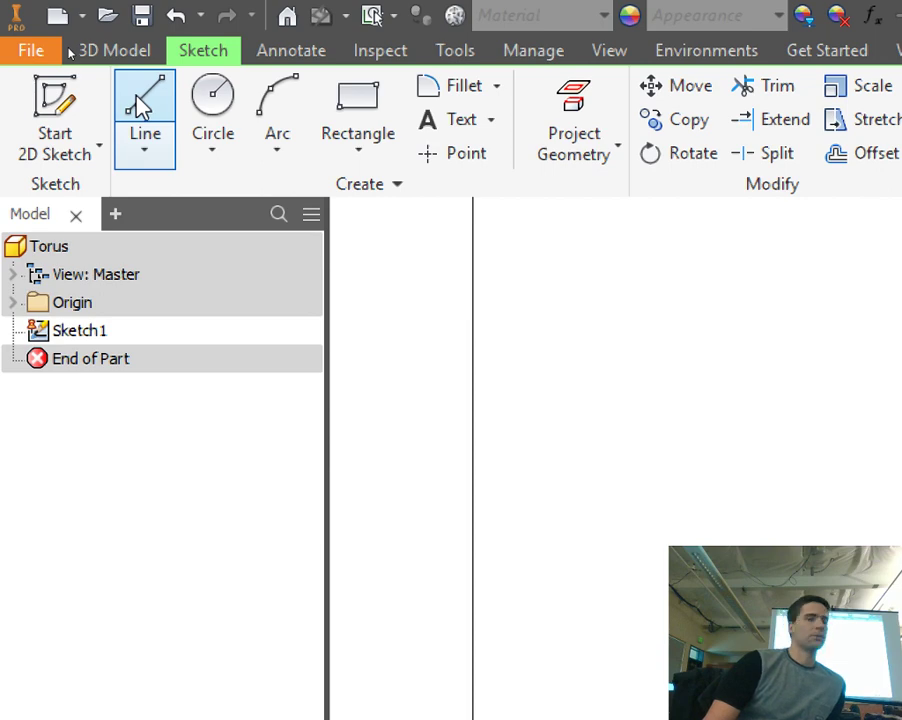
click(148, 146)
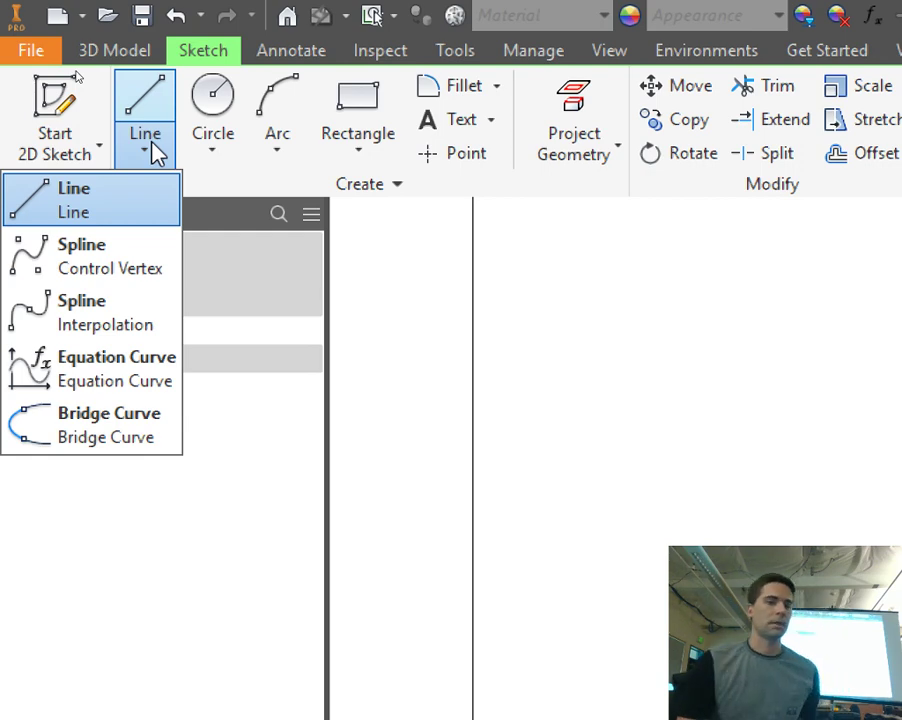
click(148, 96)
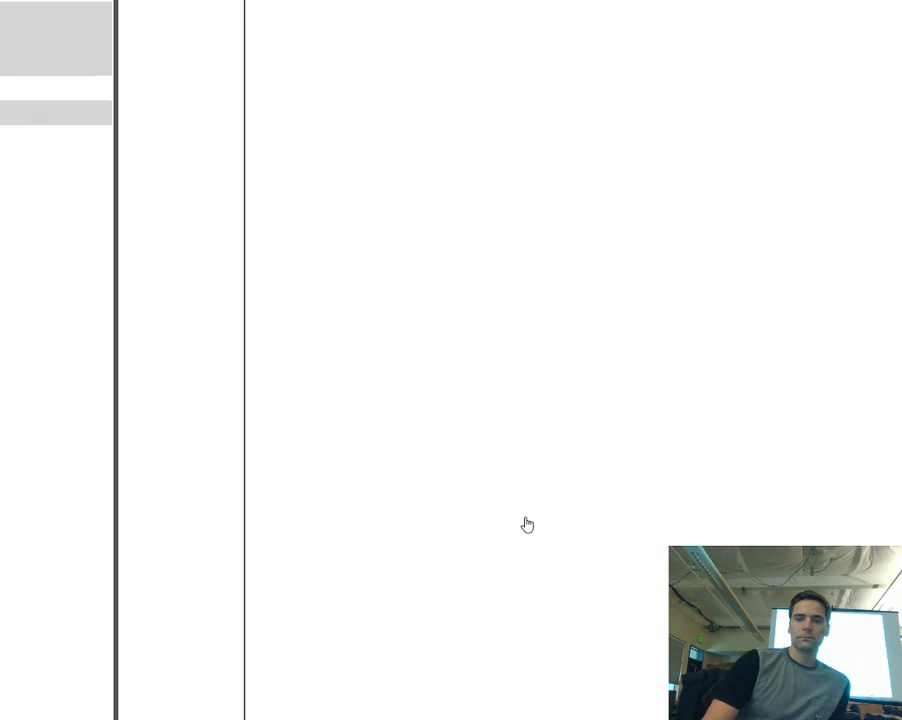
key(super+minus)
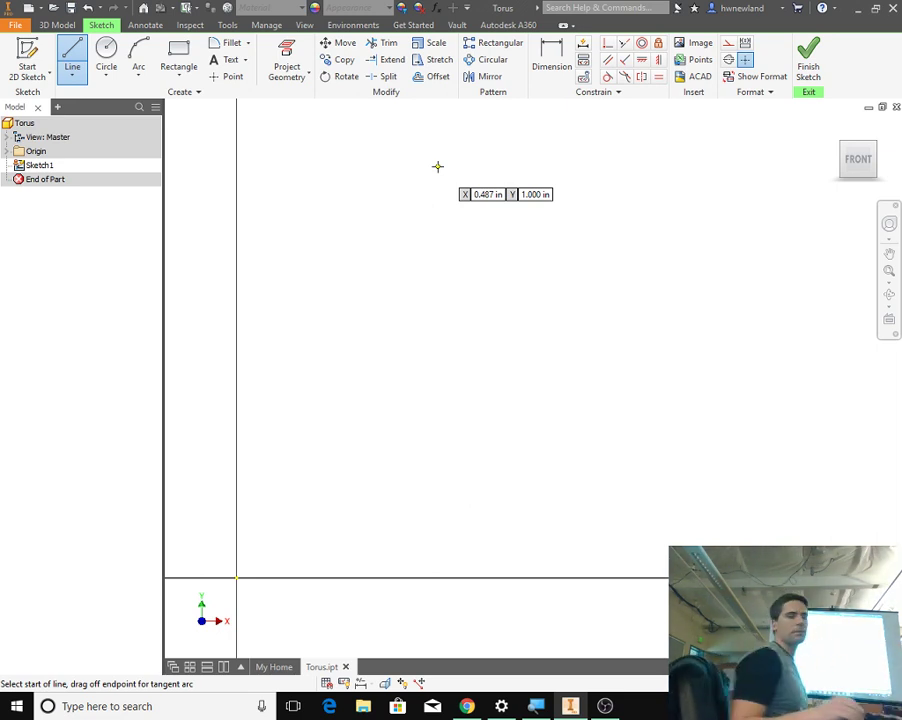
click(479, 578)
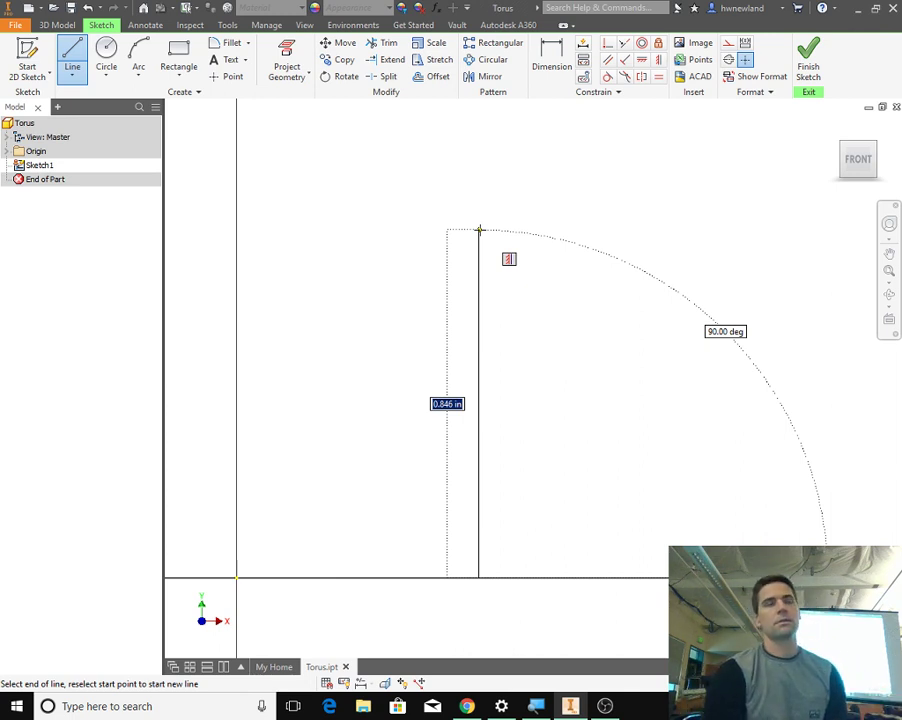
text(10.0)
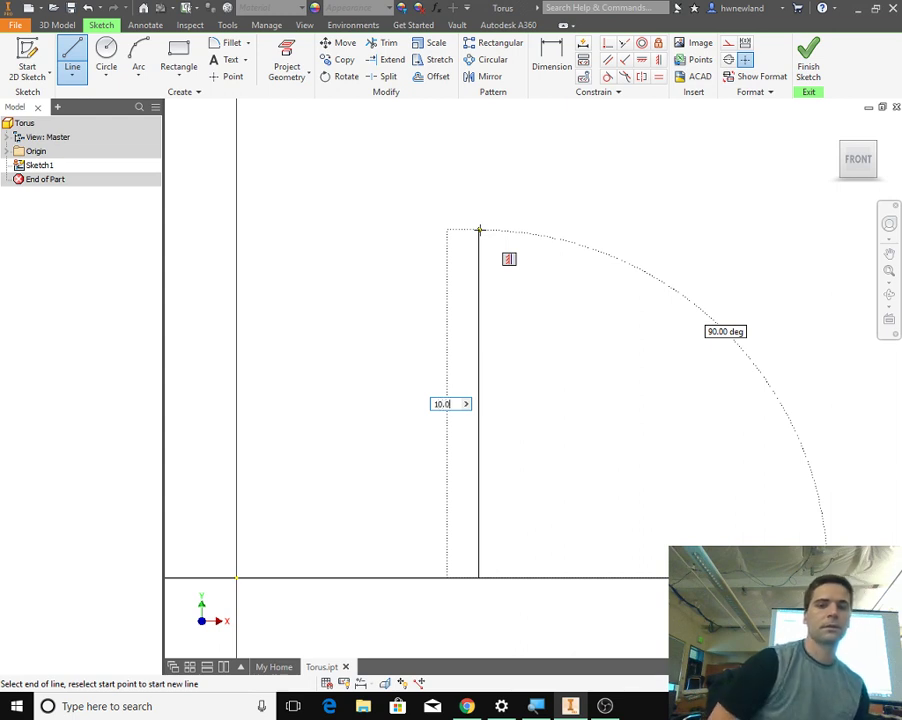
key(Return)
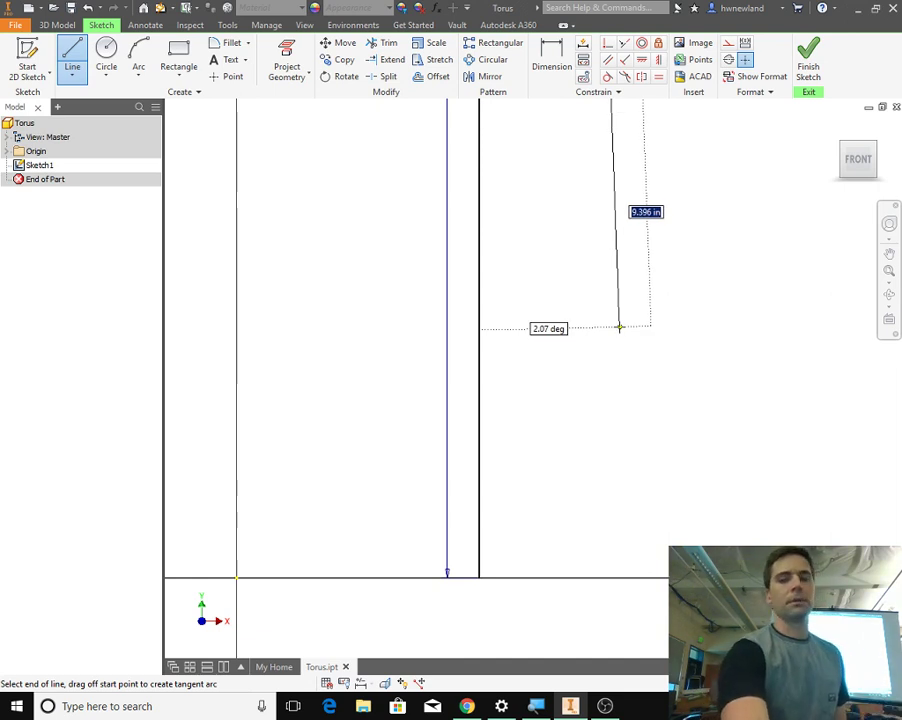
key(Escape)
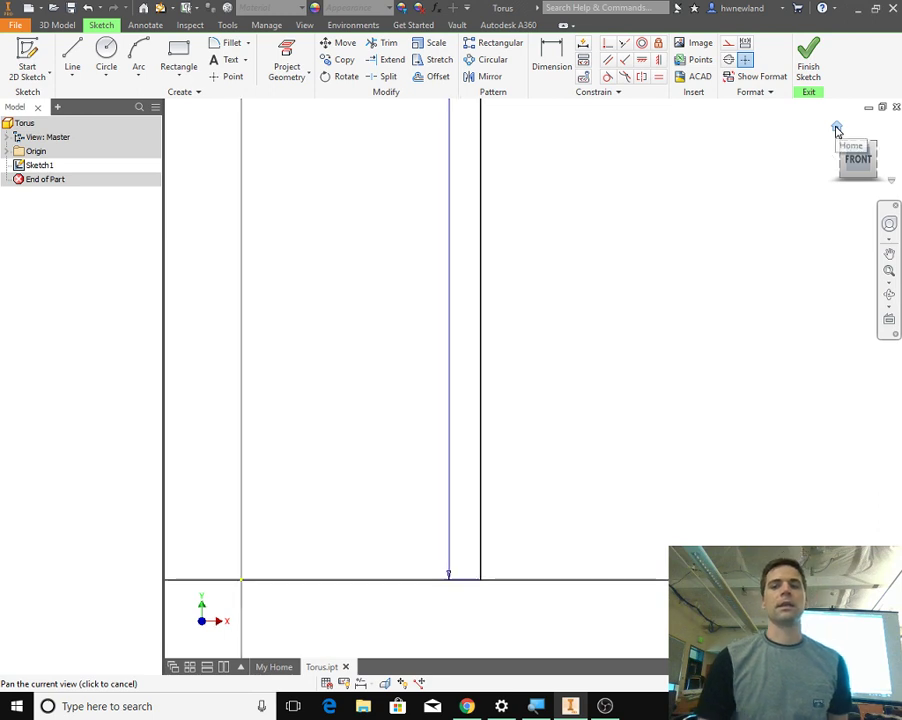
- Draw a 3 in diameter circle to the right of the vertical line, level with its midpoint, and finish the sketch
click(837, 129)
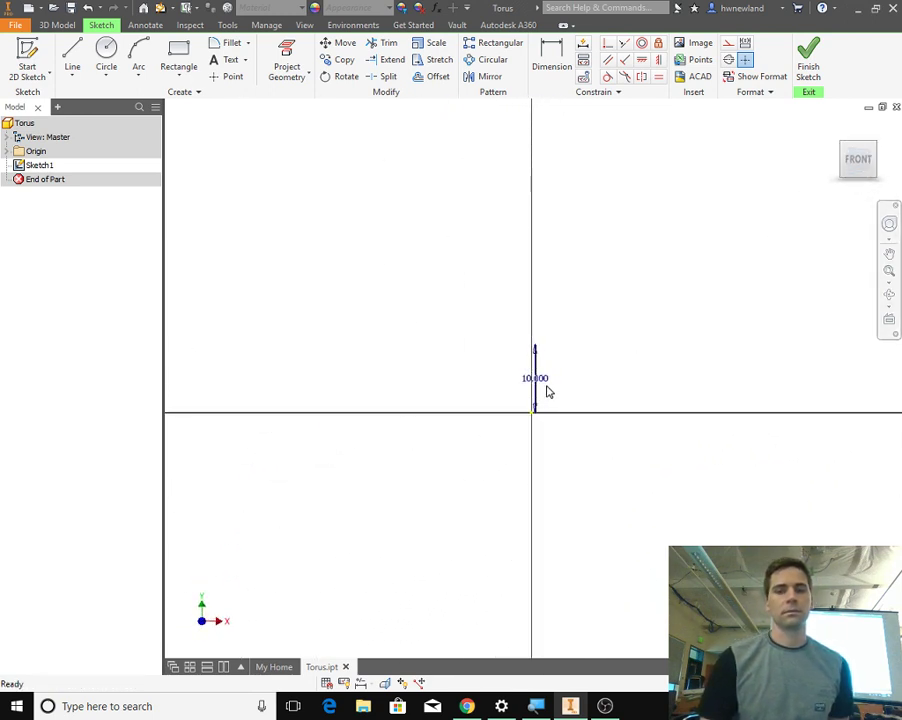
scroll(543, 389, down, 10)
scroll(570, 388, up, 4)
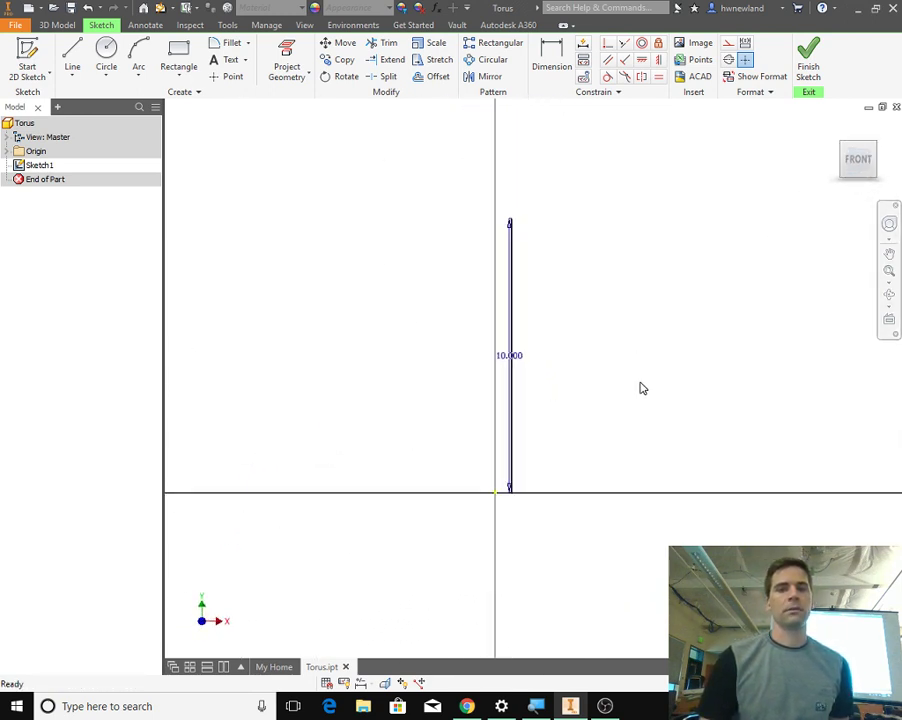
middle_drag(638, 386, 574, 376)
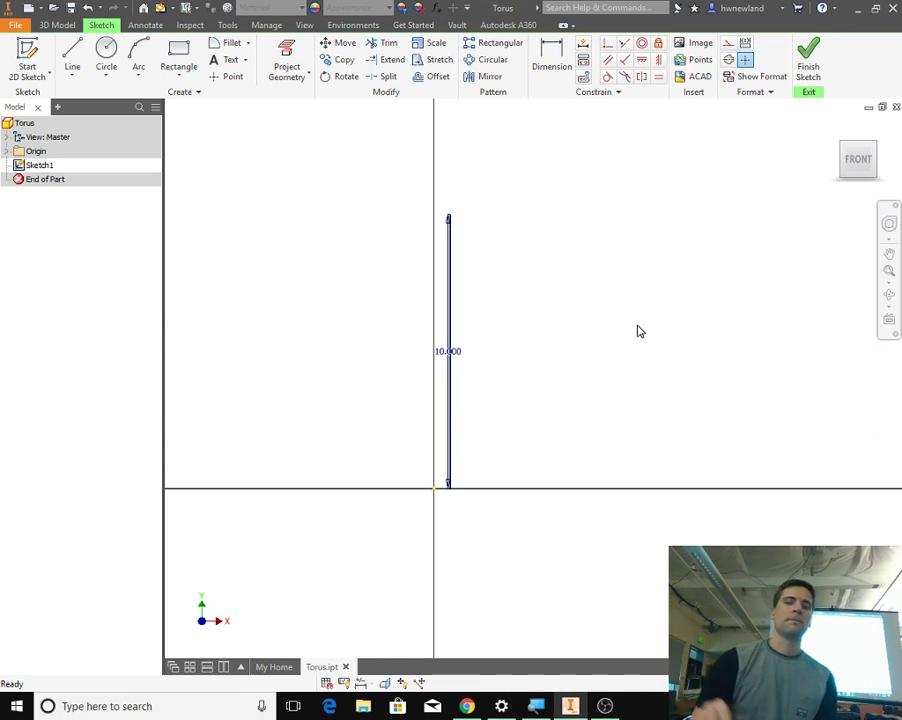
mouse_move(832, 146)
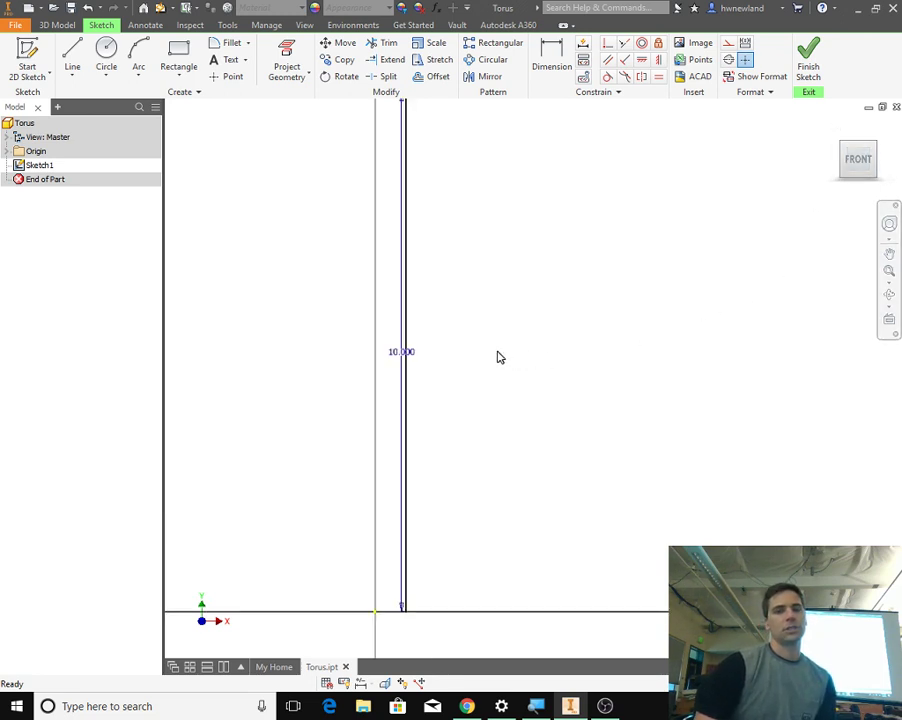
scroll(500, 352, up, 3)
middle_drag(505, 352, 468, 372)
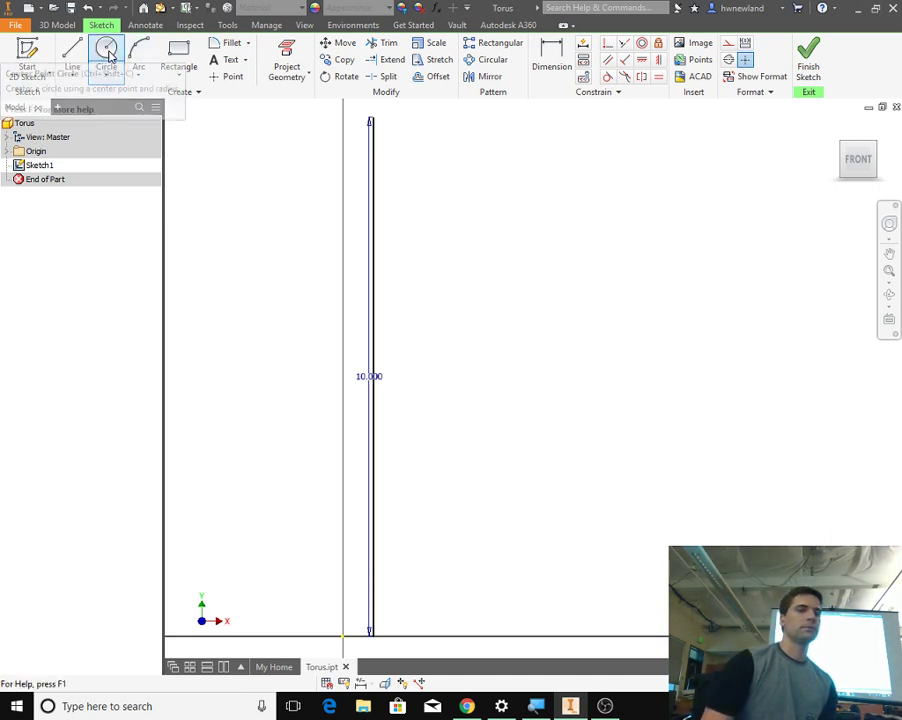
click(106, 55)
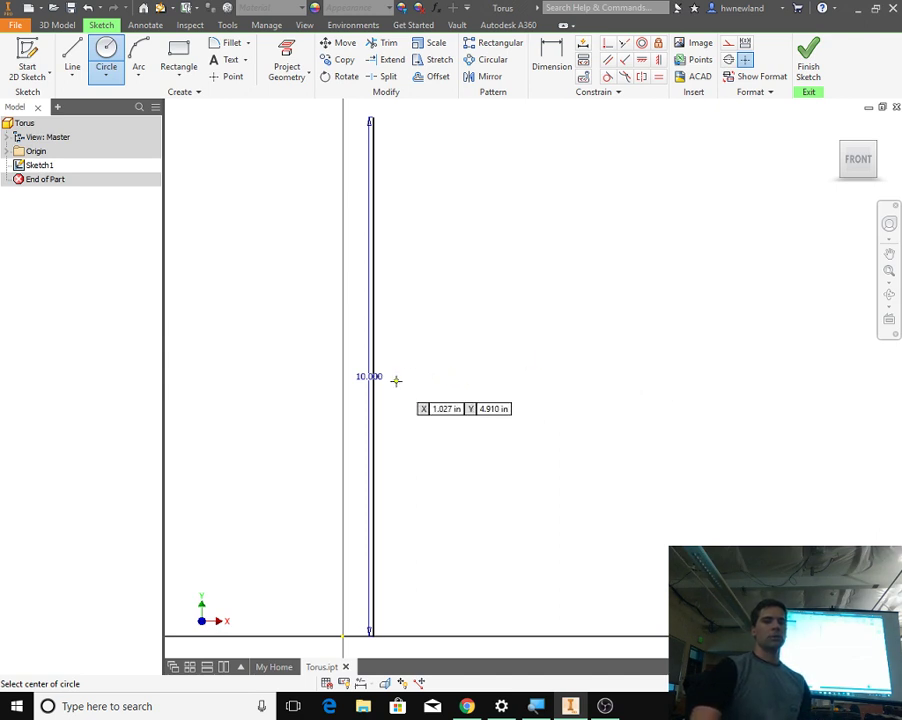
click(549, 375)
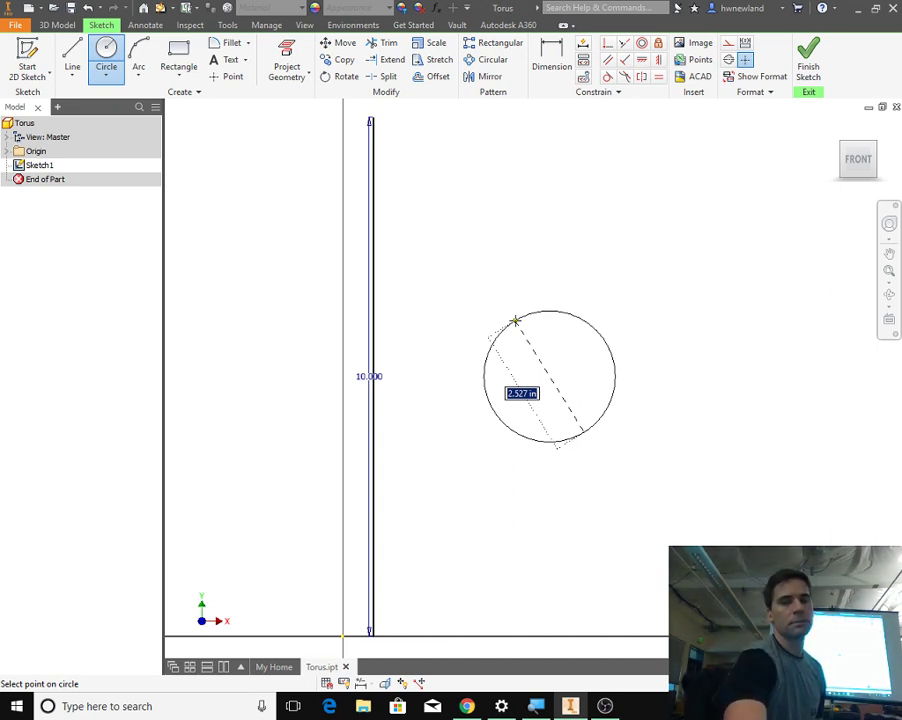
text(3.0)
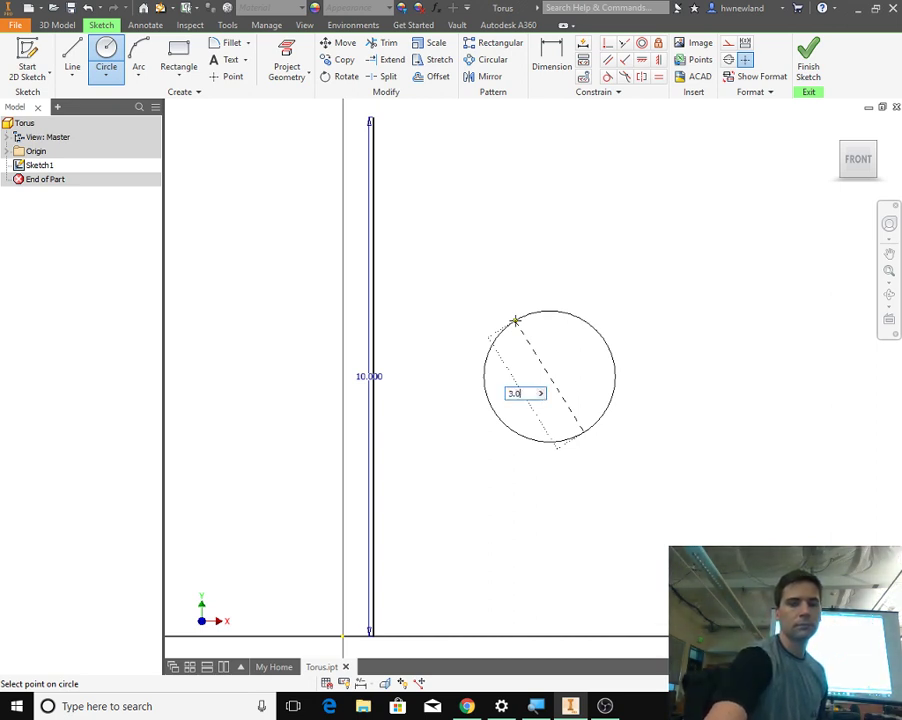
key(Return)
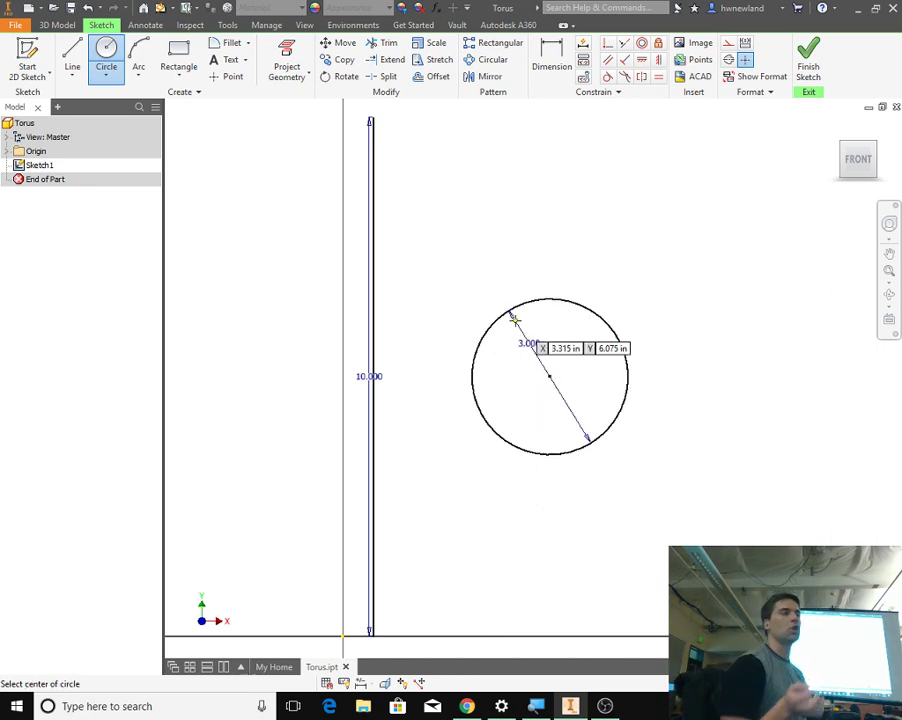
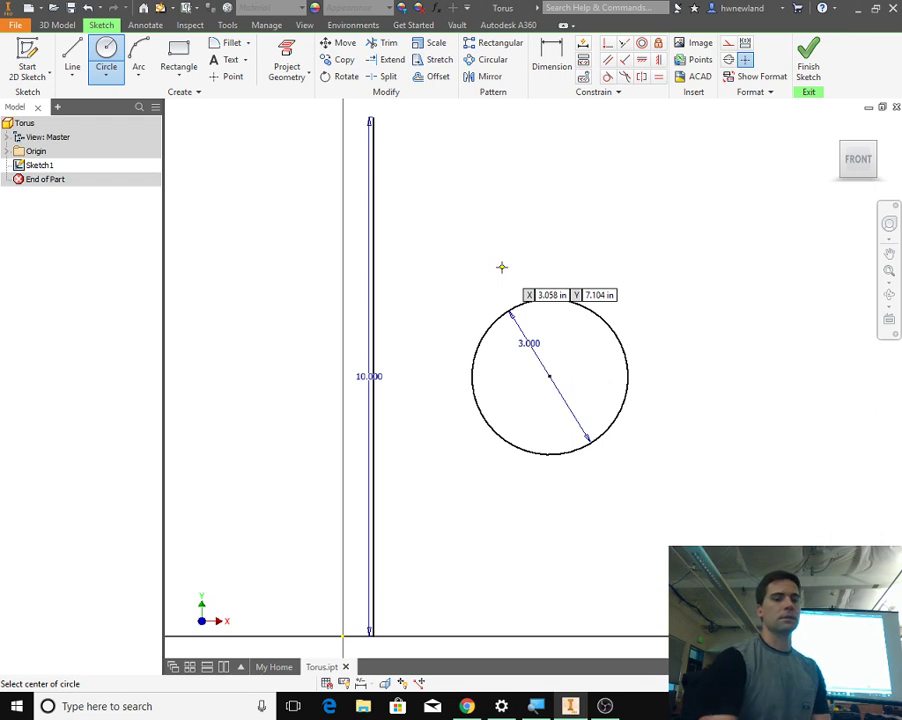
key(Escape)
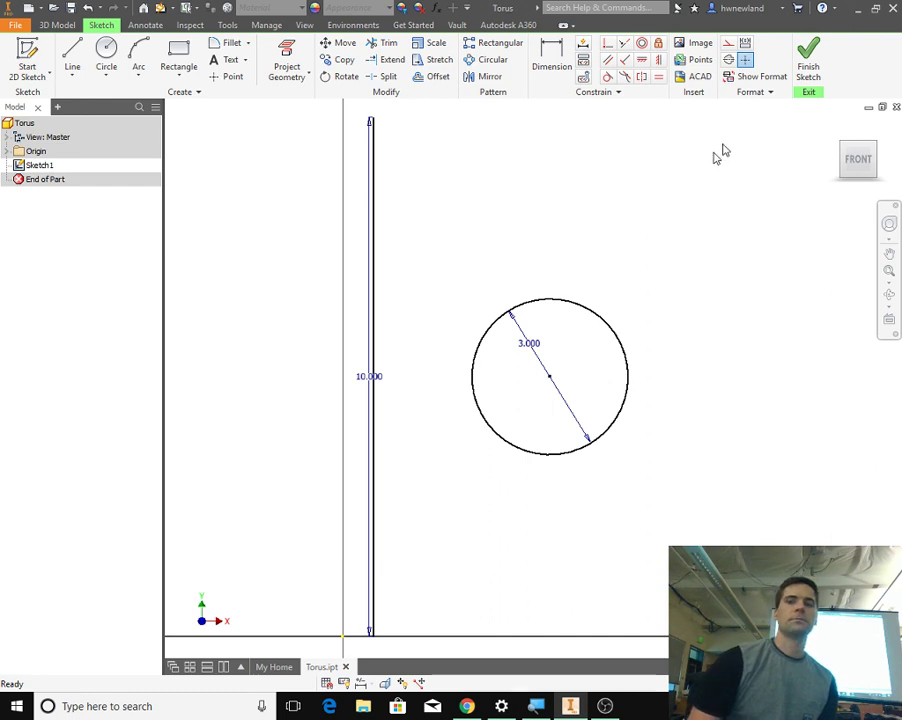
click(806, 60)
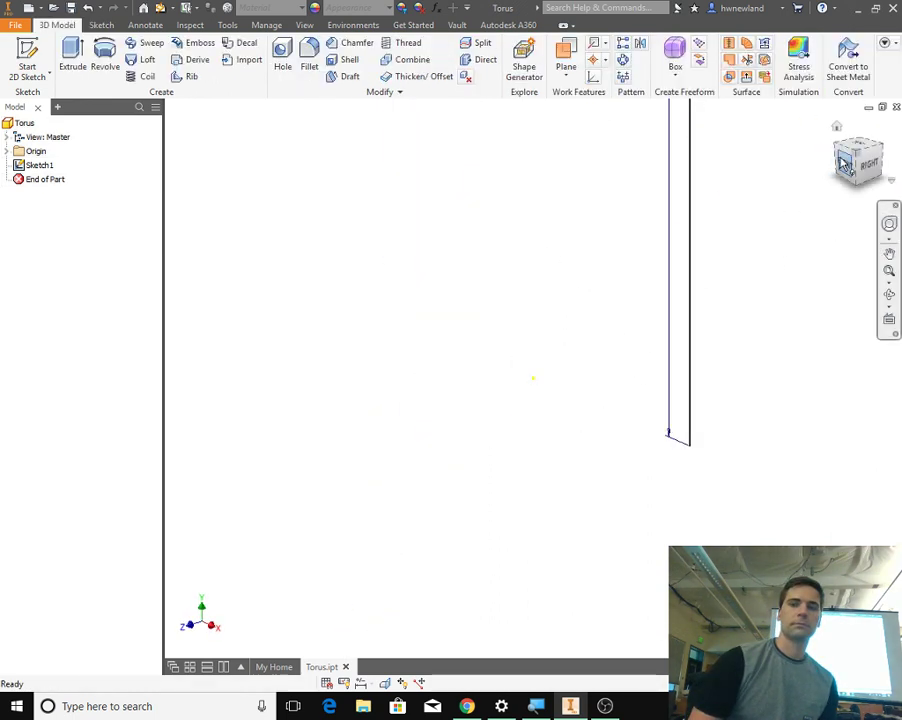
click(836, 128)
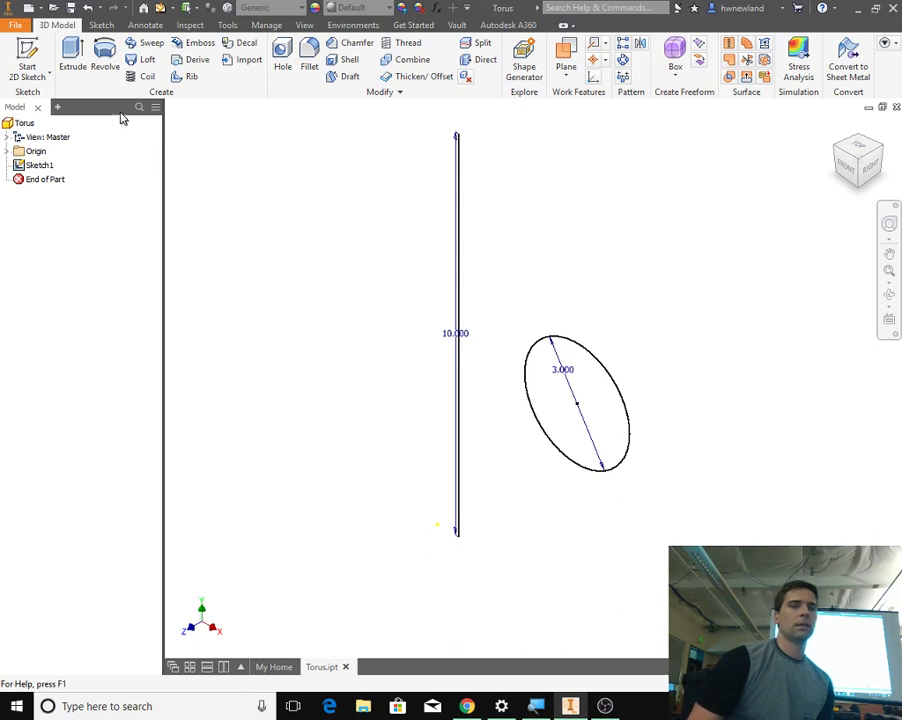
- Start a Revolve with the 10 in vertical line as the axis and the 3 in circle as the profile
click(105, 58)
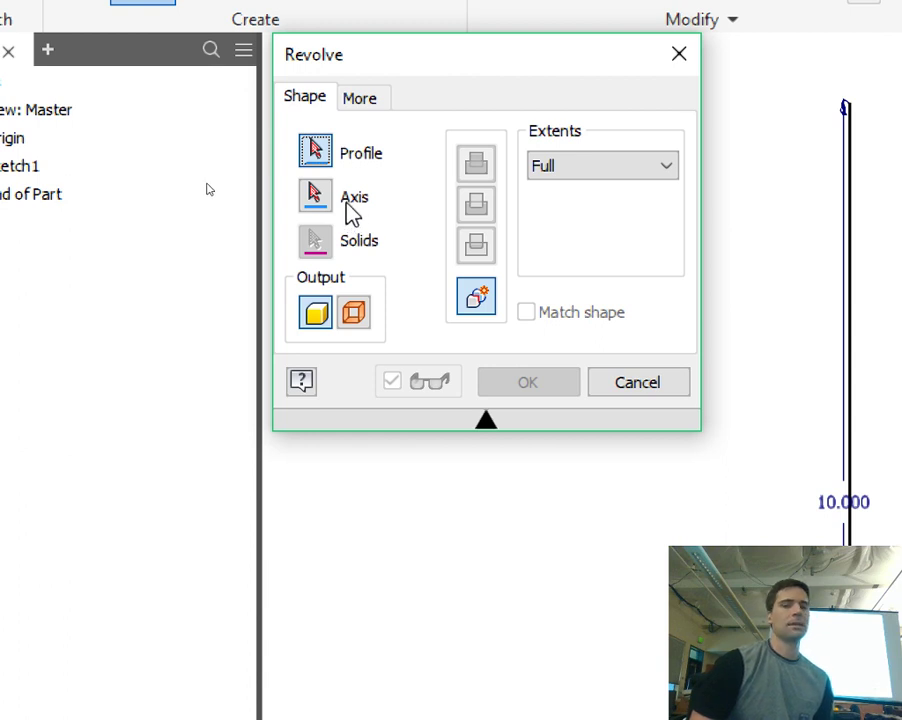
click(316, 198)
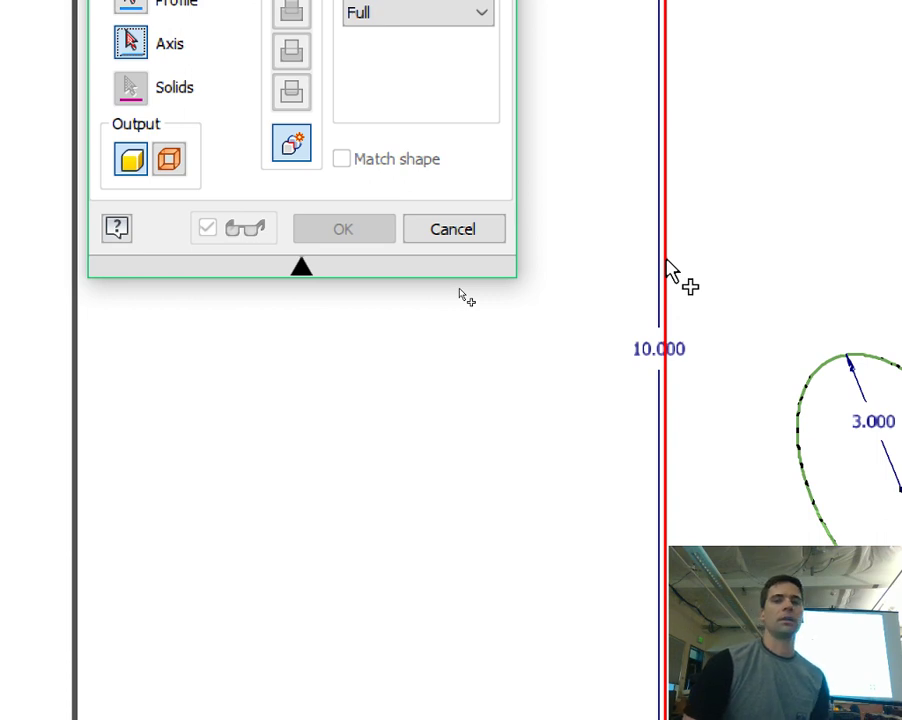
click(670, 272)
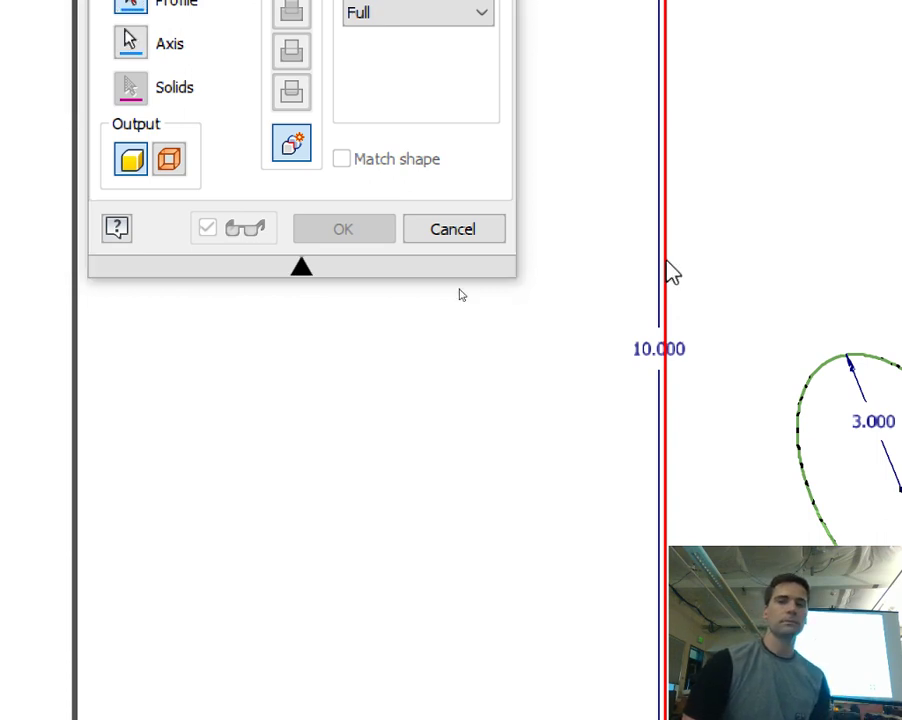
scroll(526, 344, down, 3)
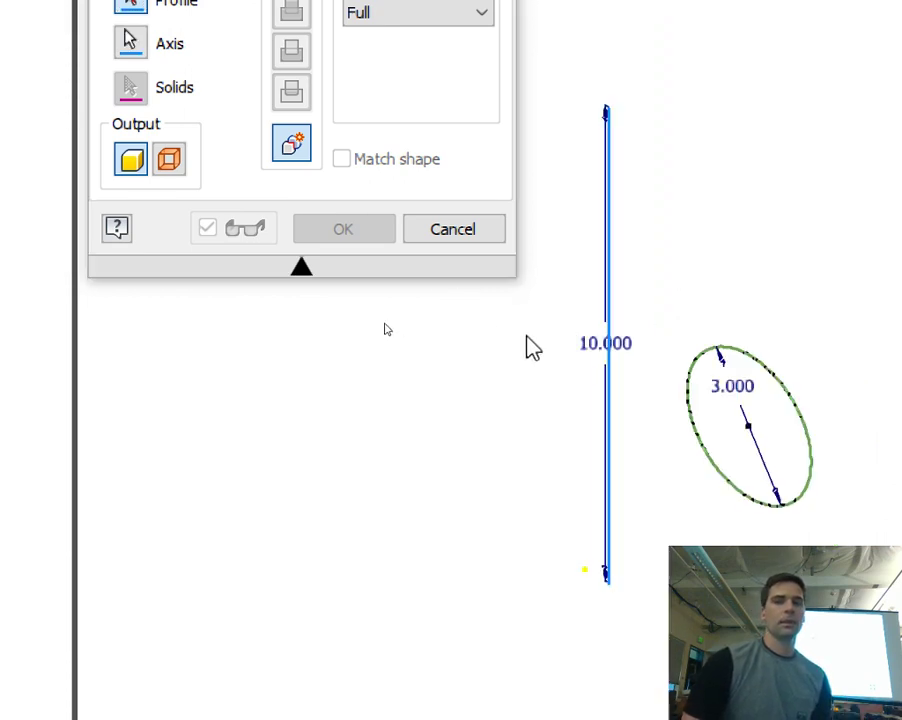
click(500, 494)
click(501, 494)
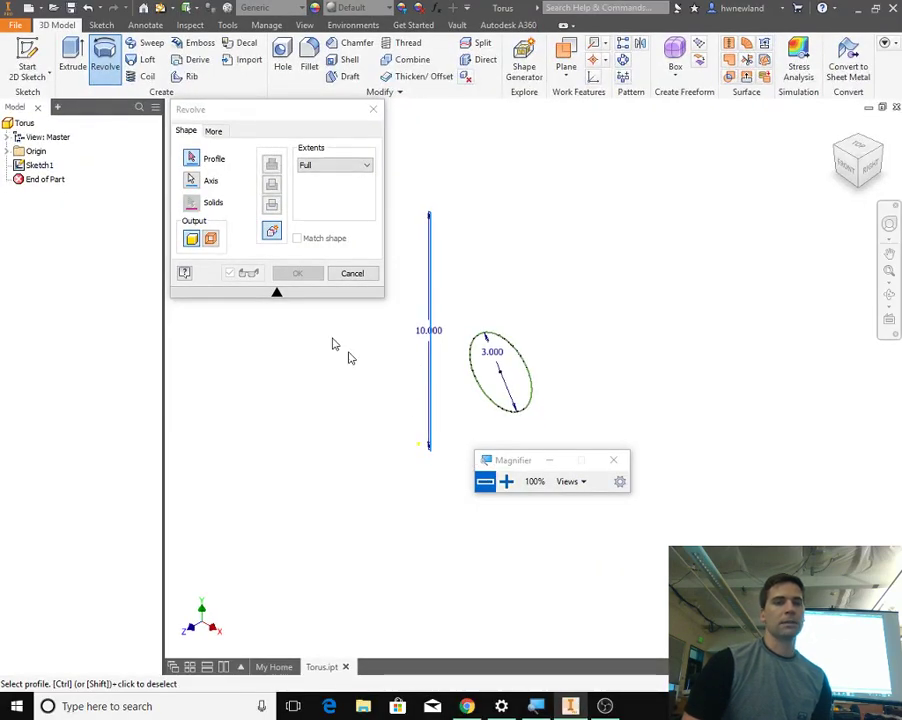
click(506, 481)
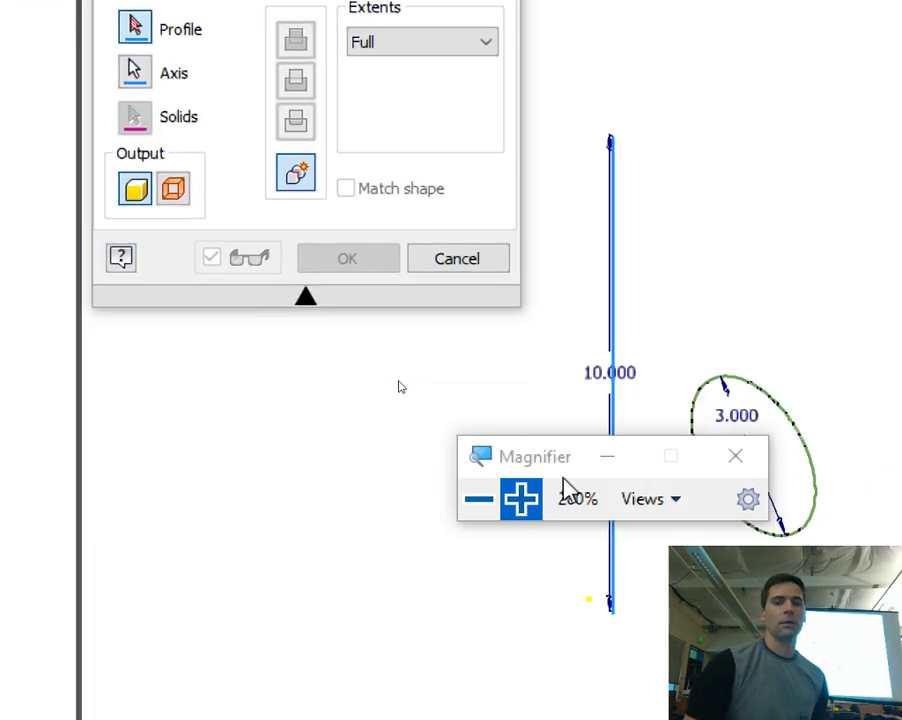
click(479, 508)
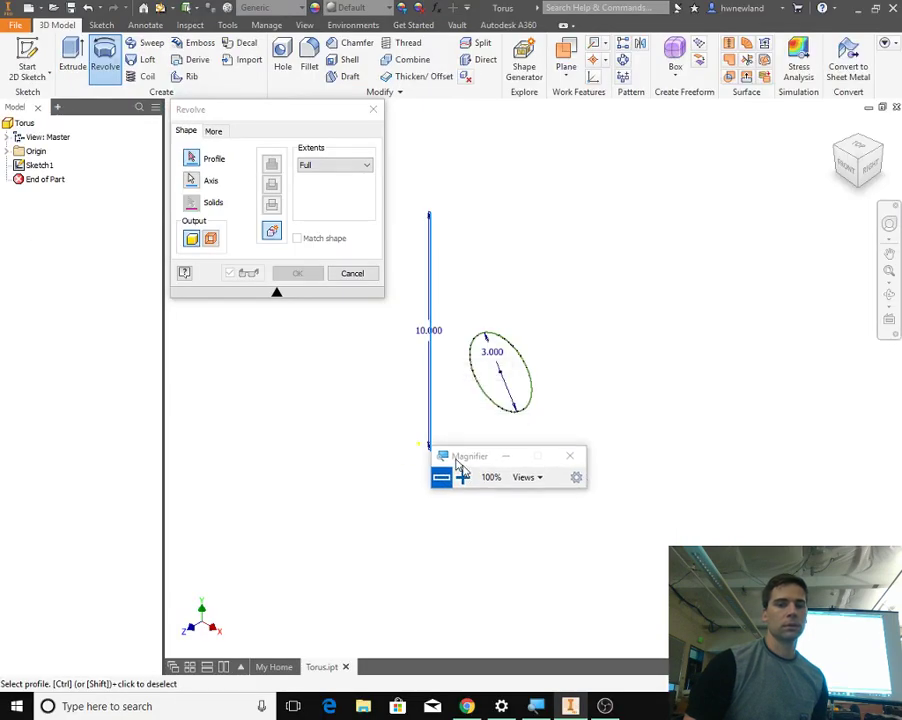
click(494, 381)
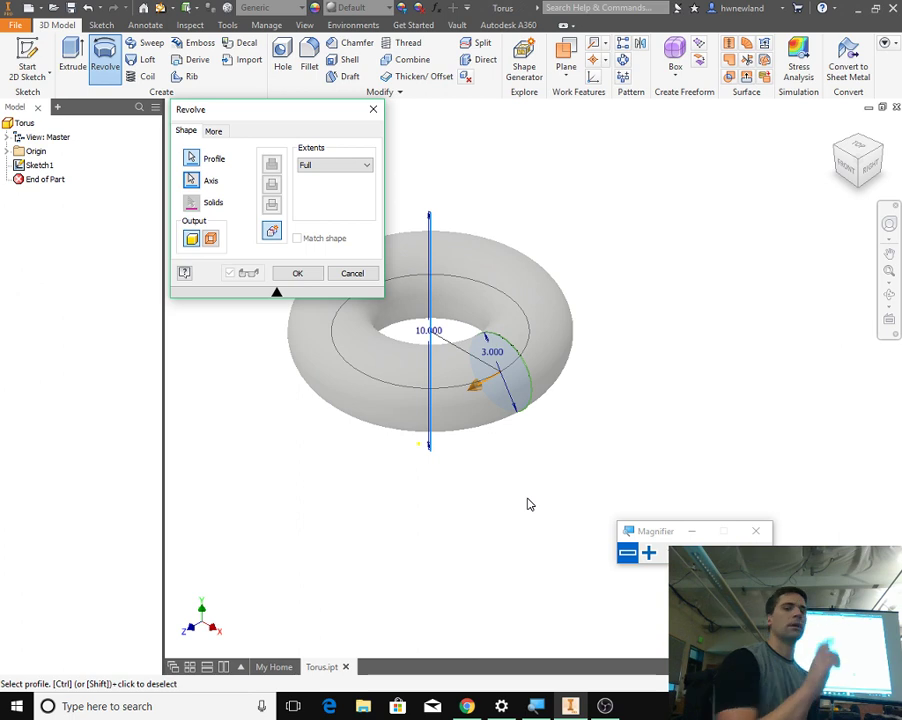
- Try partial revolves of the circle about the line, including angles of 180 and 90 degrees
drag(478, 390, 378, 338)
drag(425, 291, 478, 392)
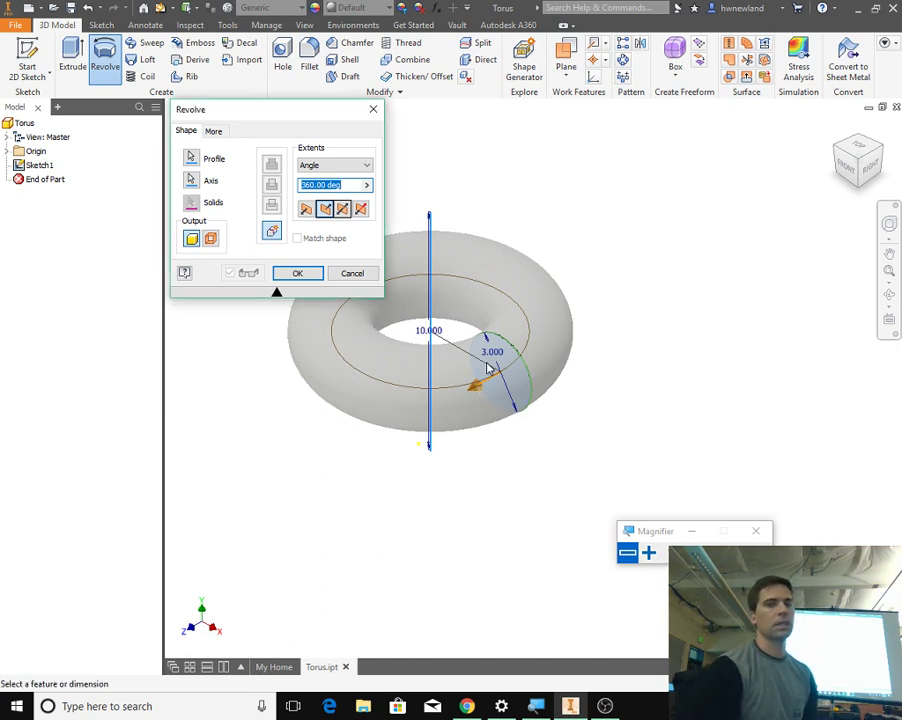
click(648, 553)
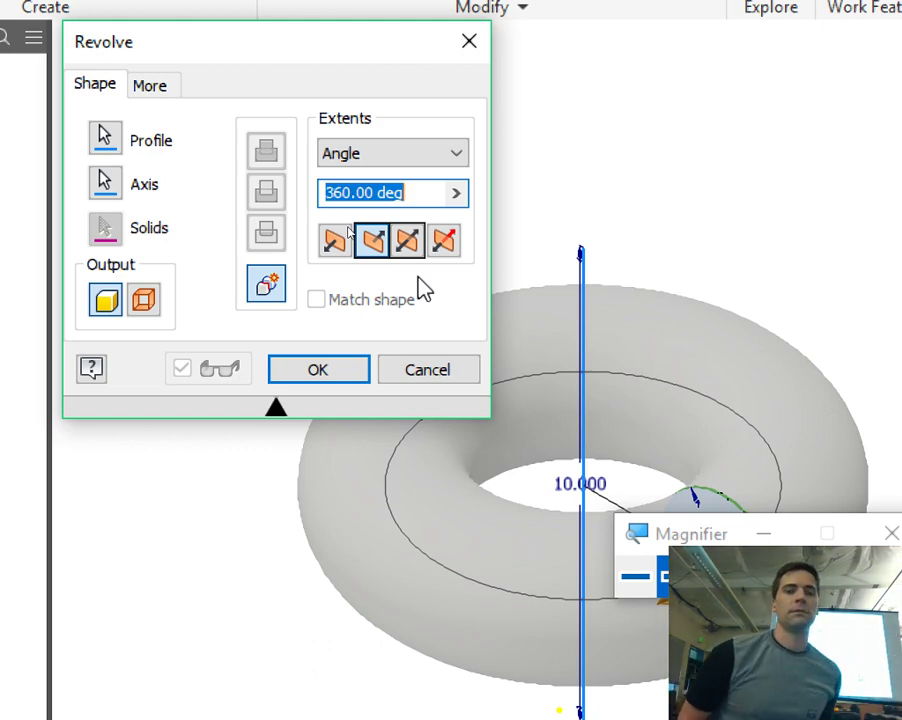
text(180)
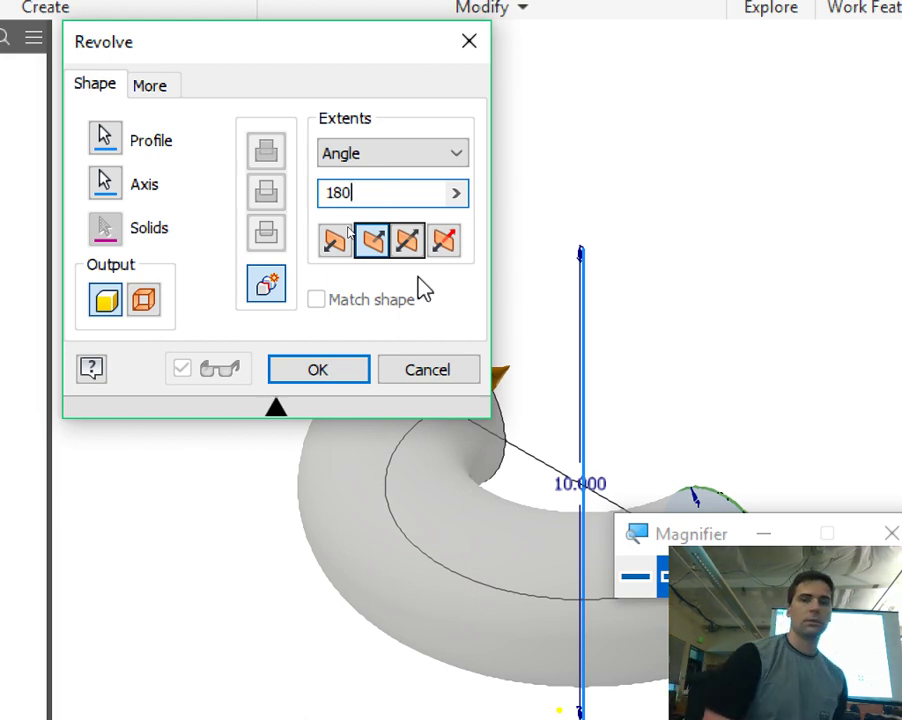
key(BackSpace)
key(BackSpace)
key(BackSpace)
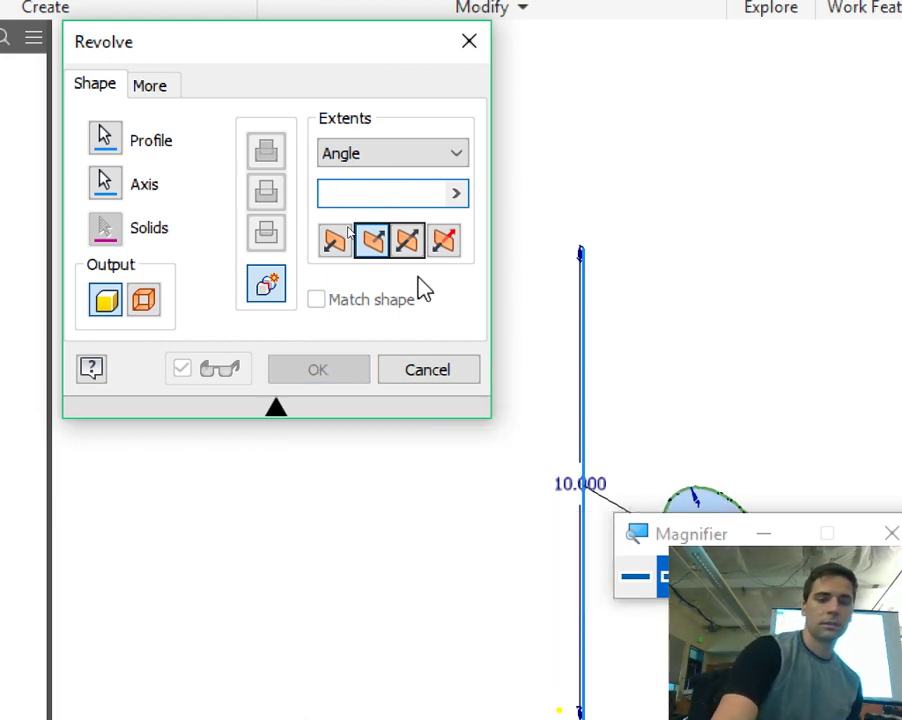
text(90)
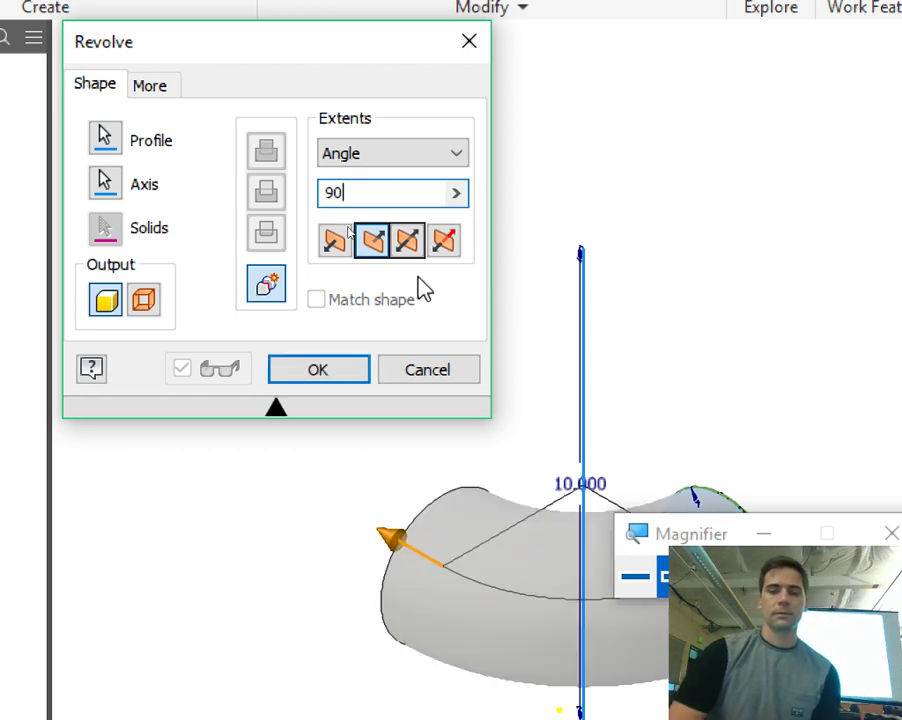
key(BackSpace)
key(BackSpace)
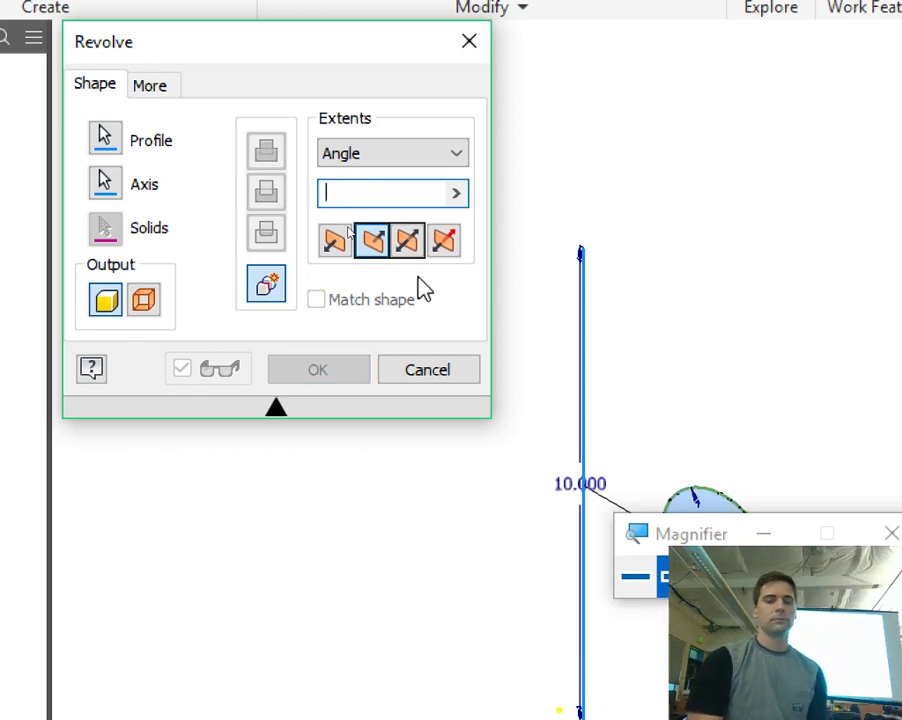
- Create the torus with a revolve angle of 360 degrees and return the screen magnifier to 100%, out of the way
text(360)
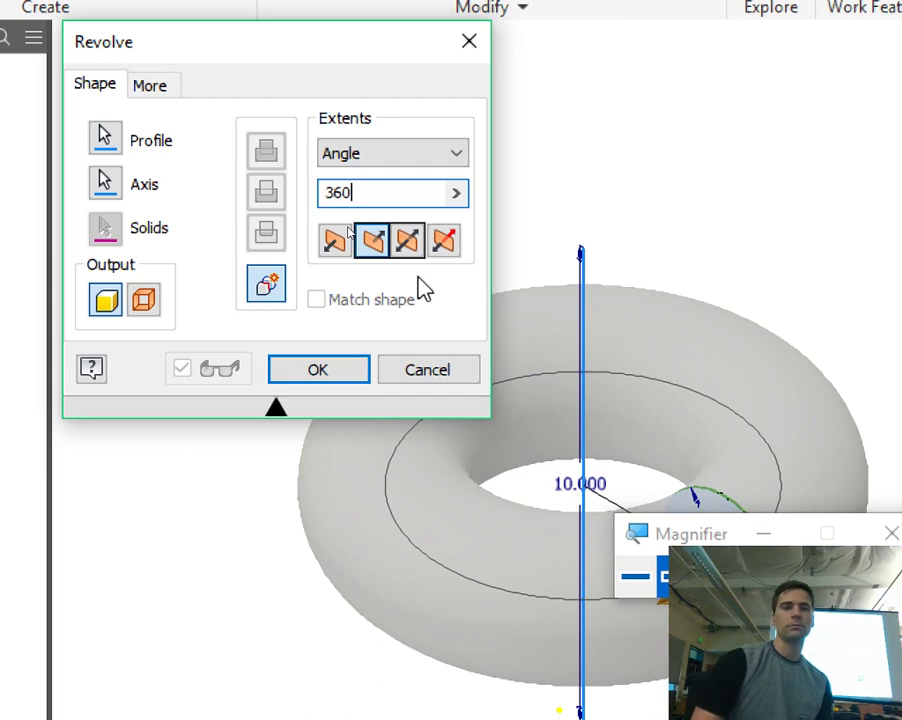
click(334, 374)
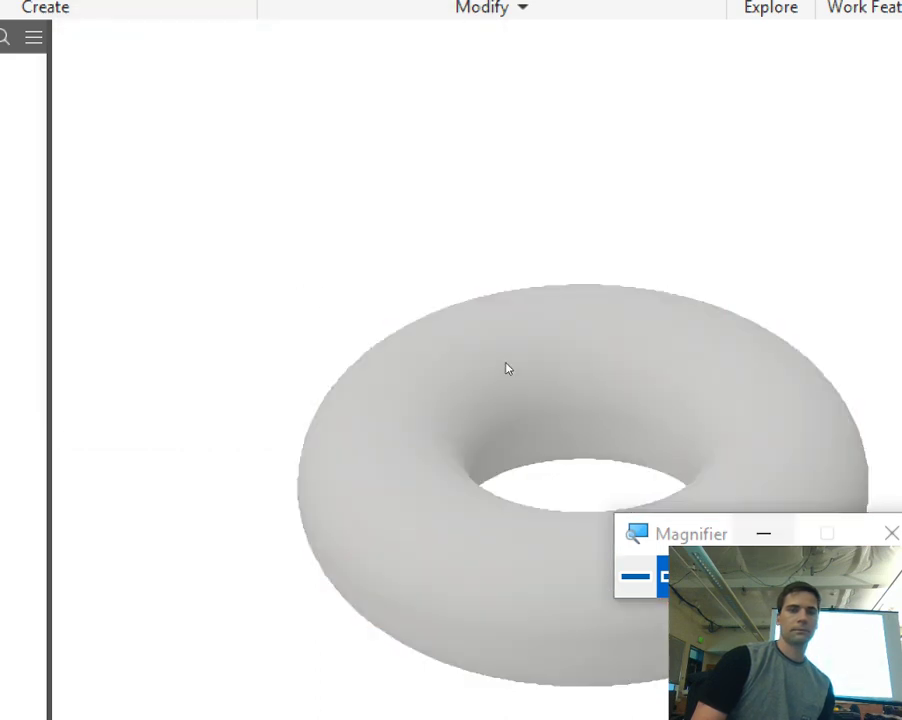
click(648, 586)
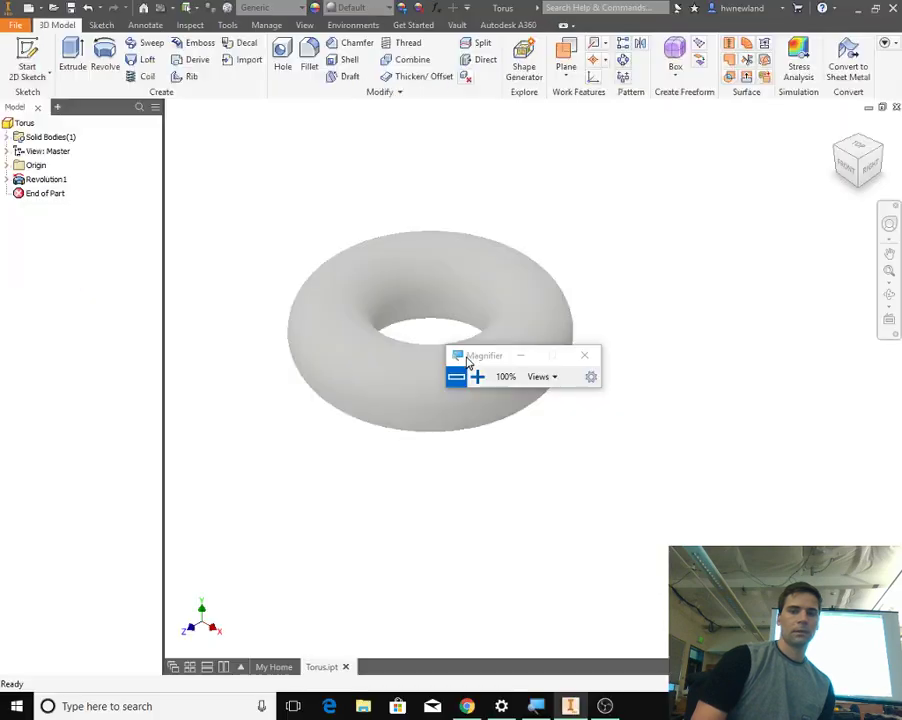
drag(456, 352, 720, 620)
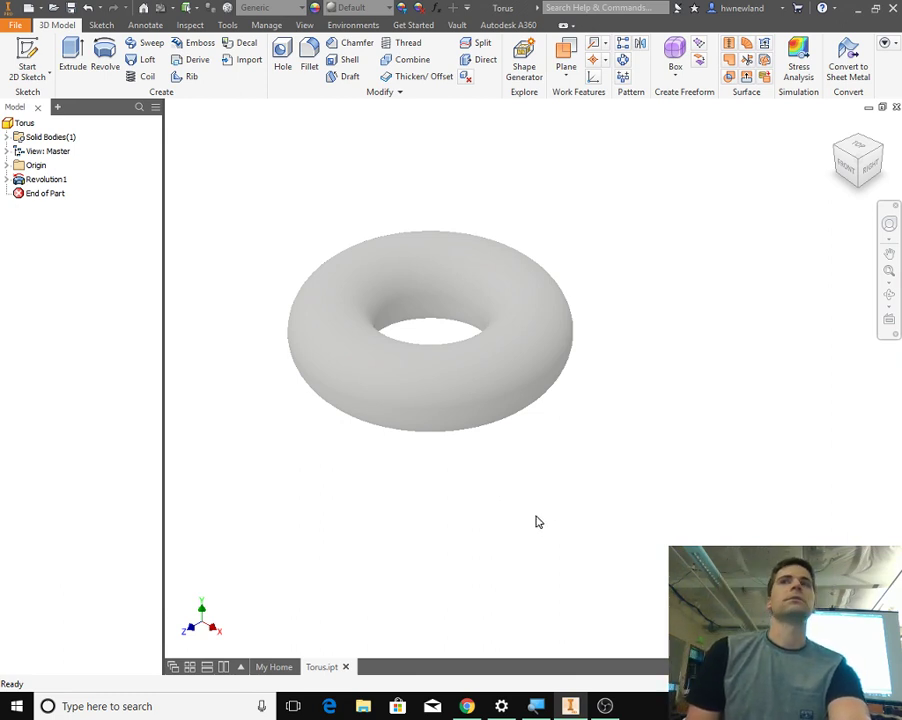
- Adjust the torus's appearance to an orange-yellow of RGB 255, 187, 0 and apply it
shift+middle_drag(533, 519, 519, 233)
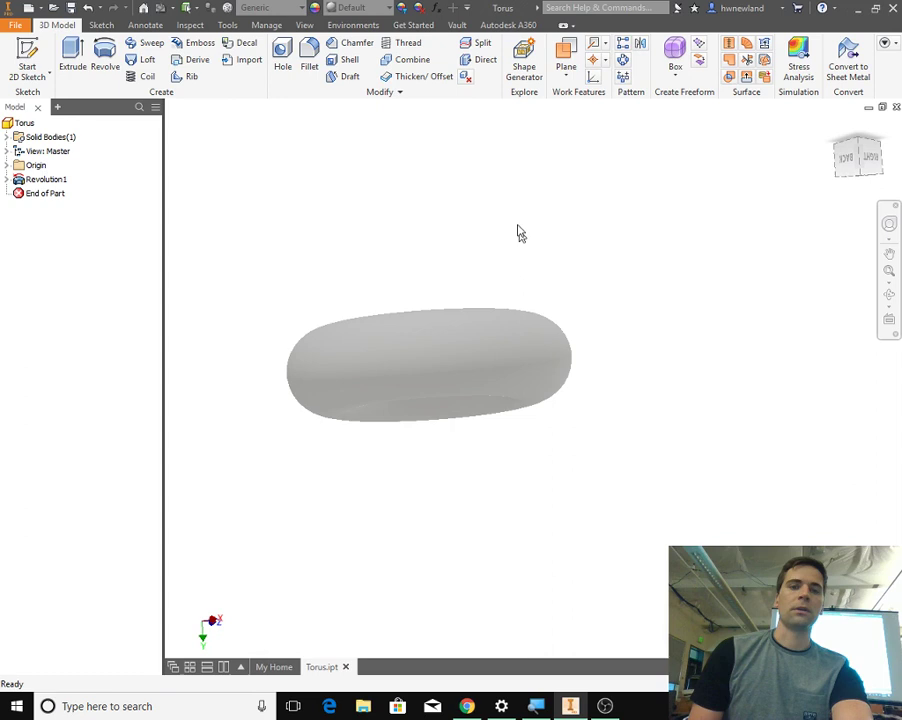
click(405, 8)
click(530, 300)
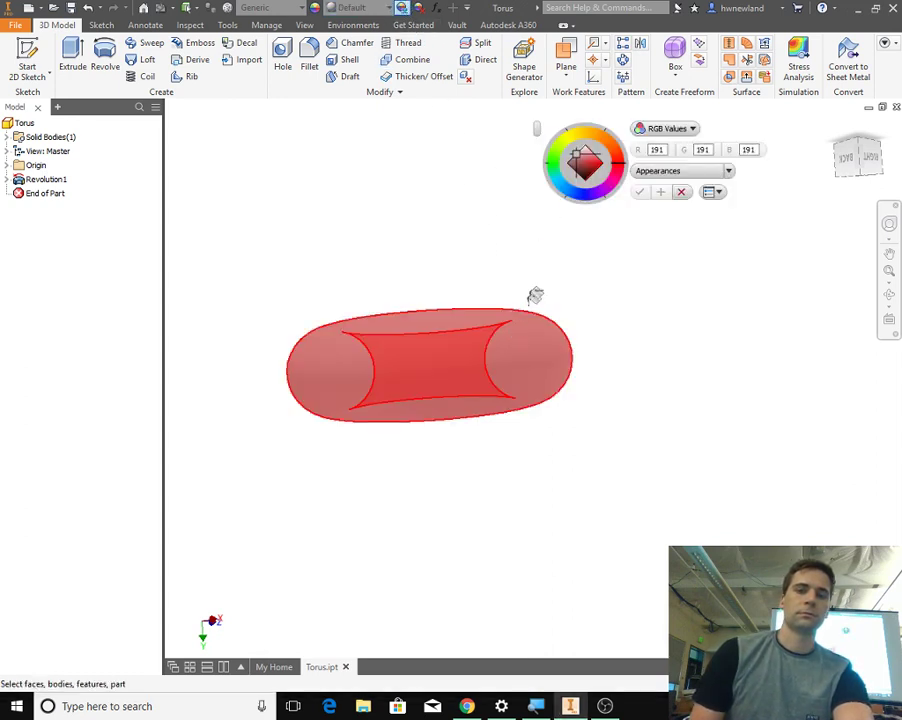
click(535, 298)
click(591, 141)
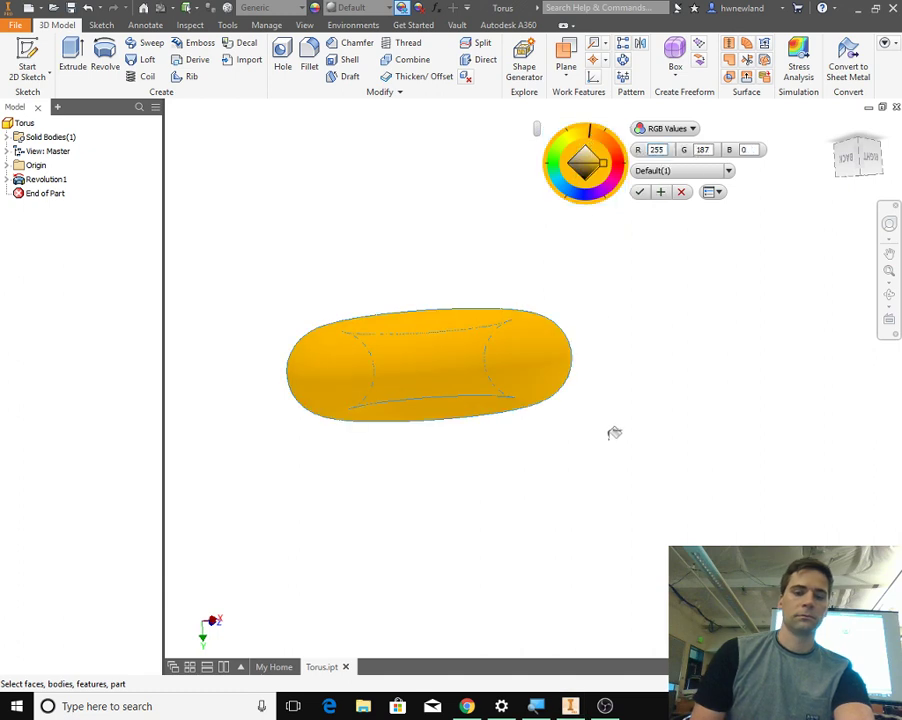
shift+middle_drag(614, 433, 602, 505)
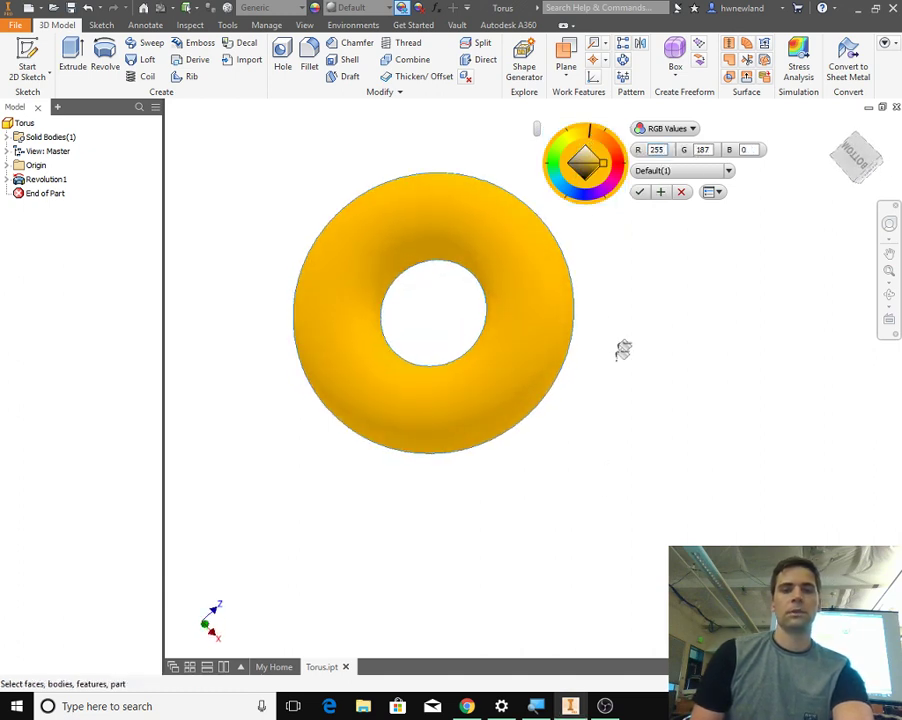
shift+middle_drag(631, 354, 636, 254)
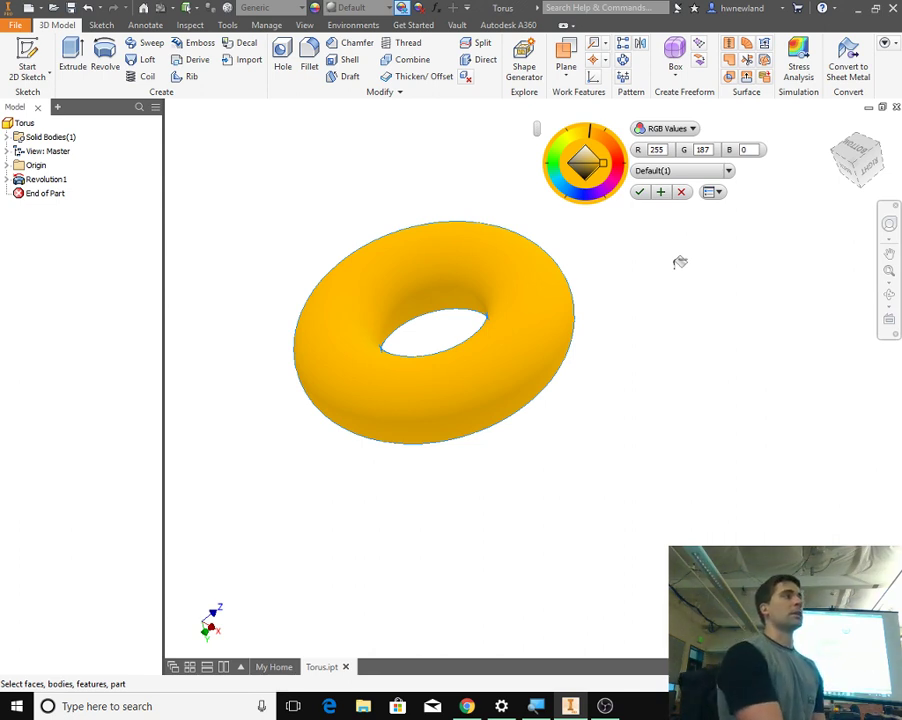
click(639, 192)
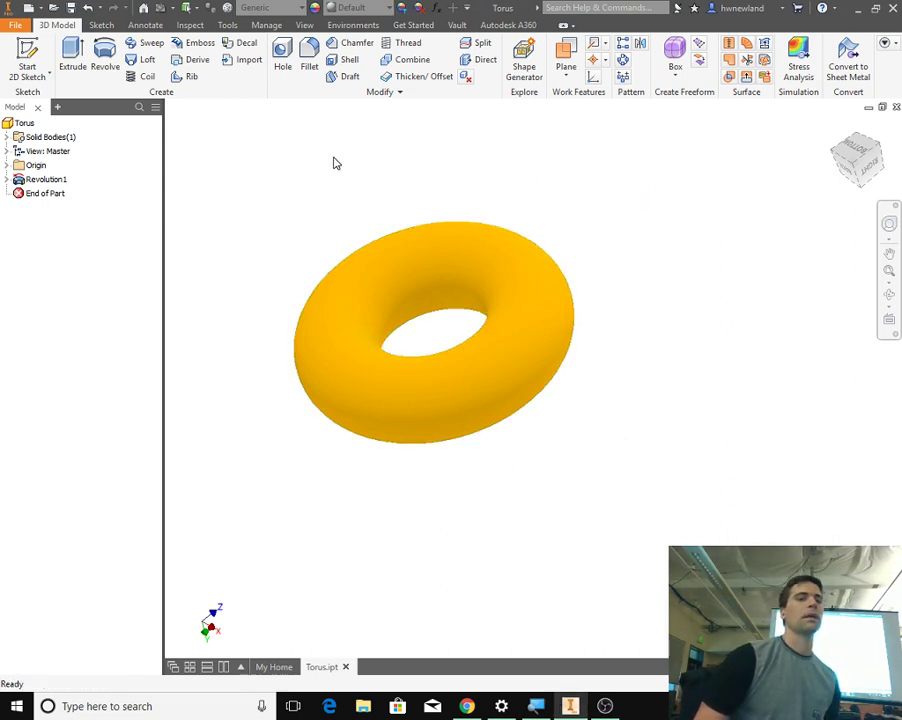